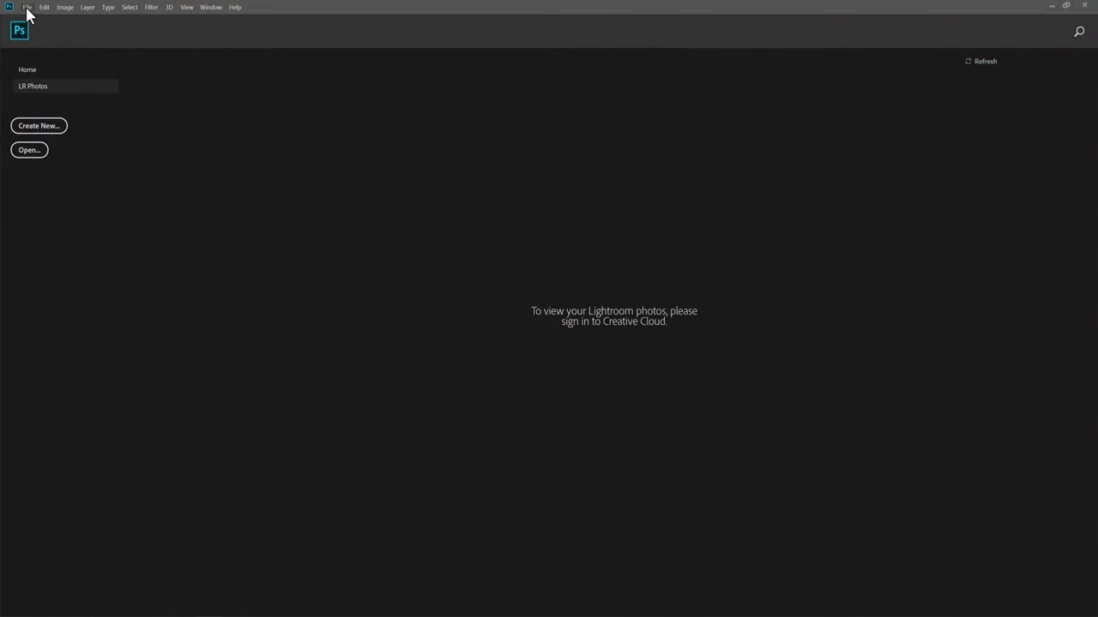
# Step: Create a new 3000 × 3000 px, 72 ppi document with a white background
pyautogui.click(26, 7)
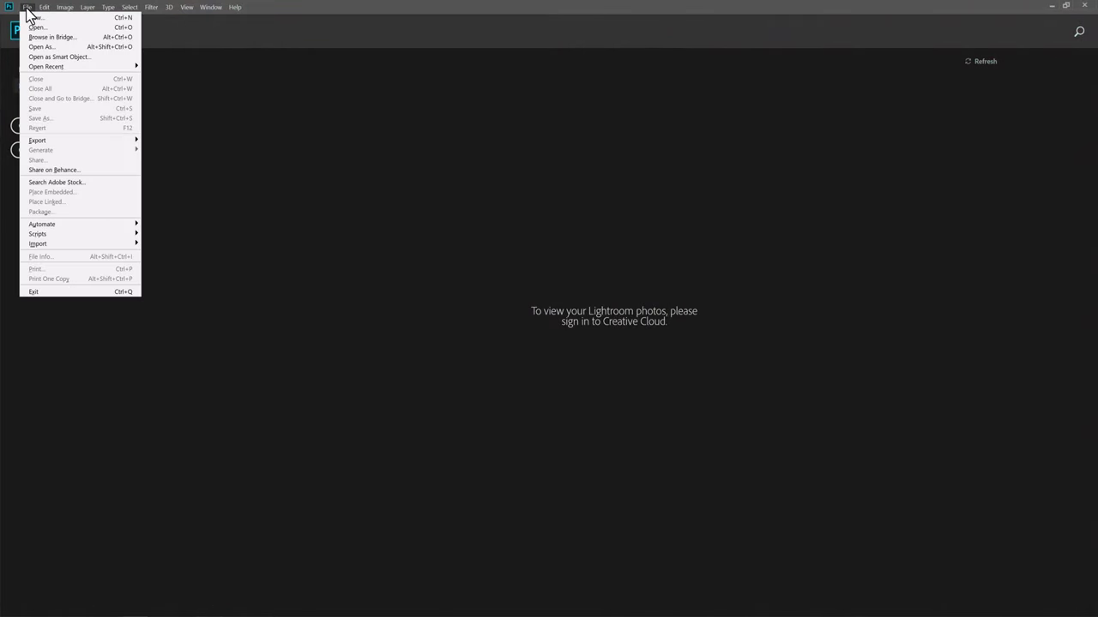
pyautogui.click(34, 23)
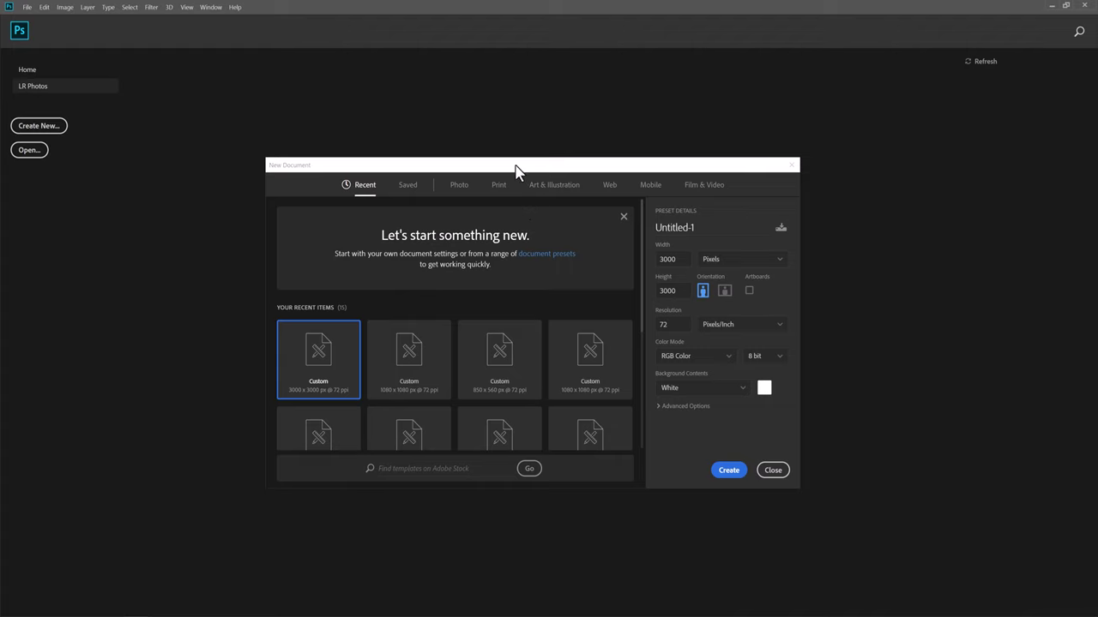
pyautogui.doubleClick(623, 251)
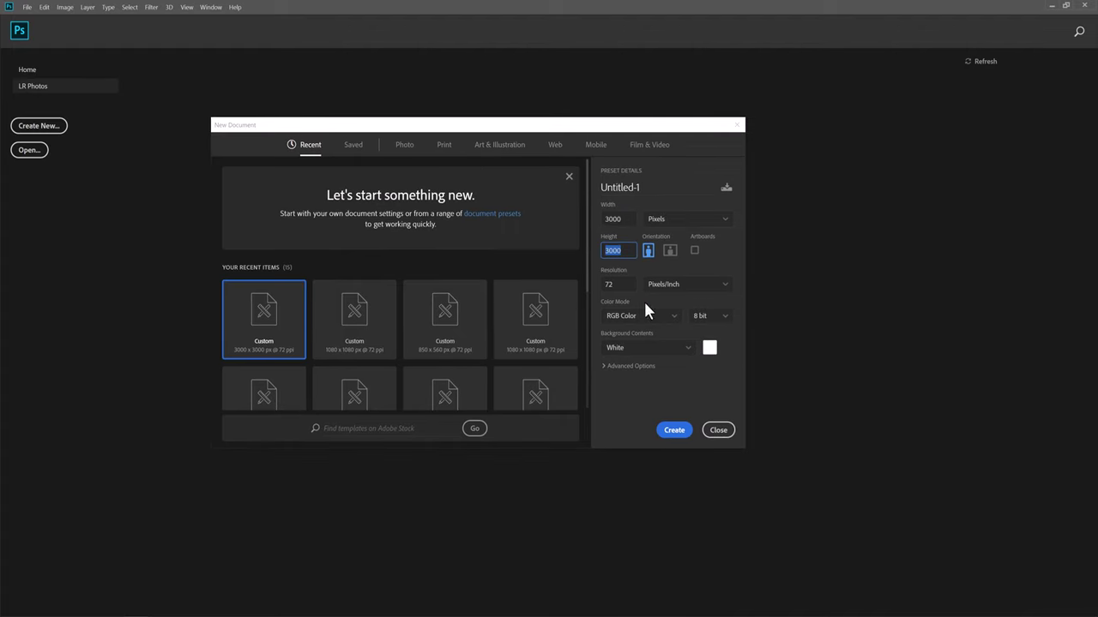
pyautogui.click(668, 431)
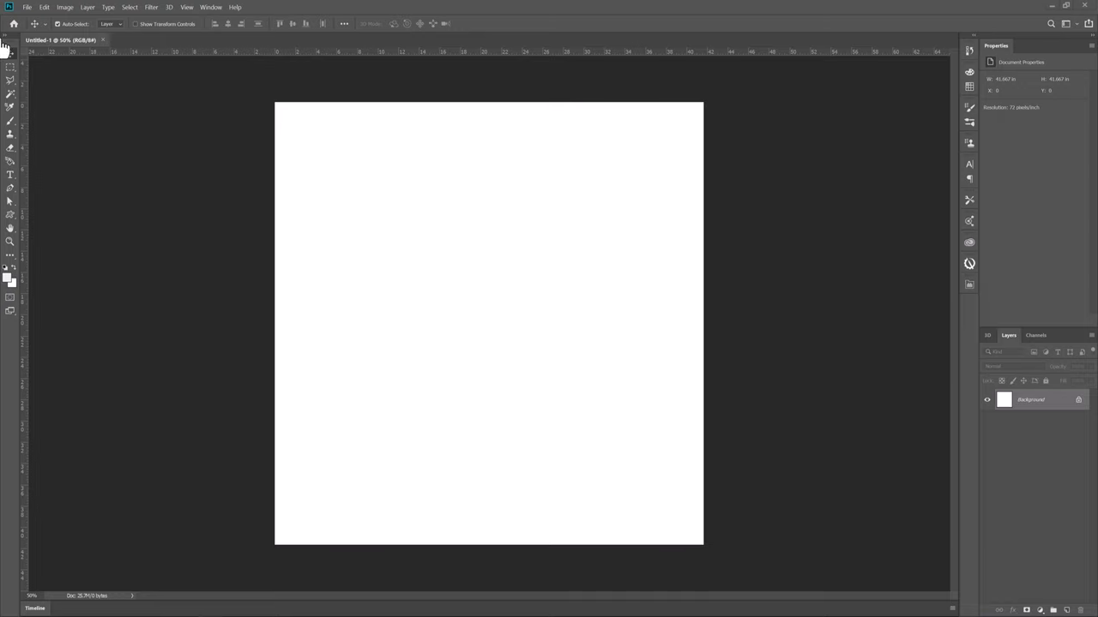
# Step: Run the Install_SuperSpray.jsx installer script, then open the Super Spray extension panel
pyautogui.click(28, 9)
pyautogui.moveTo(77, 234)
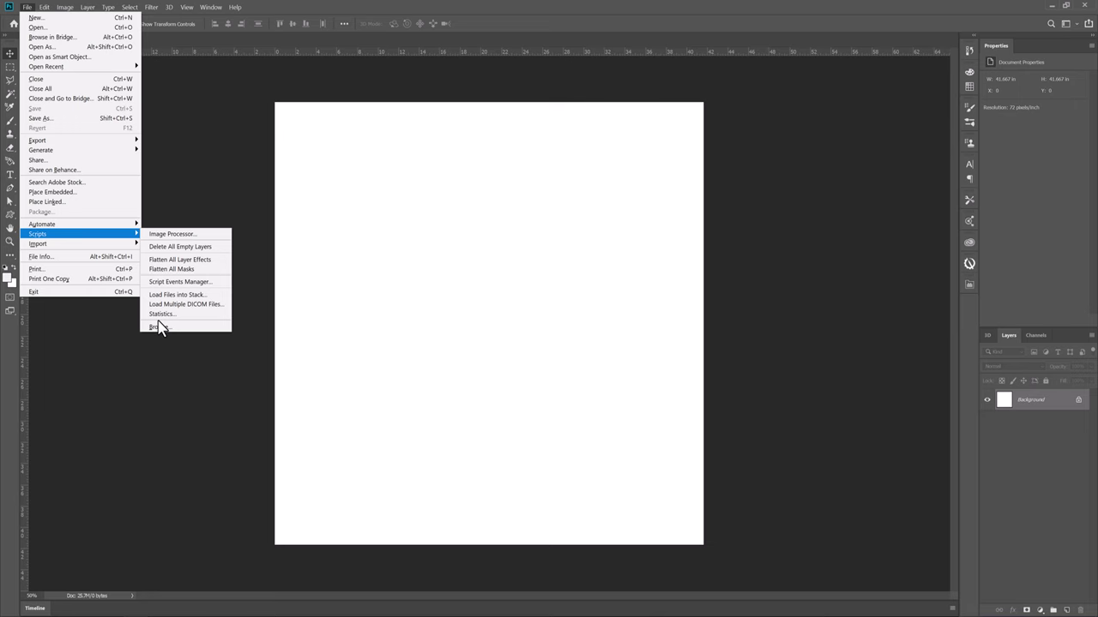
pyautogui.click(156, 325)
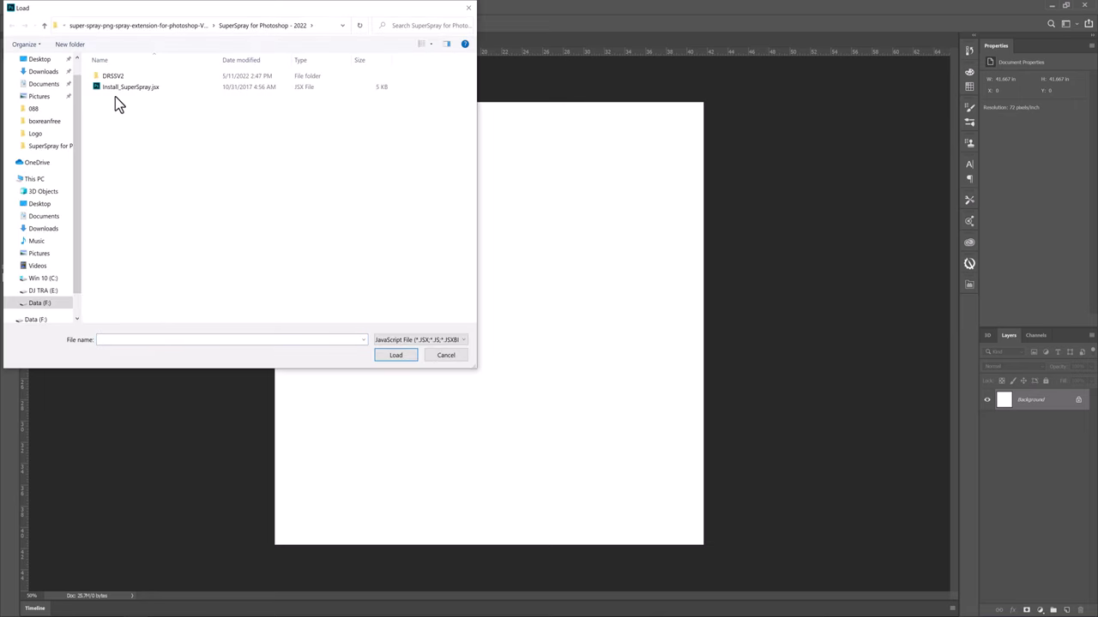
pyautogui.doubleClick(115, 88)
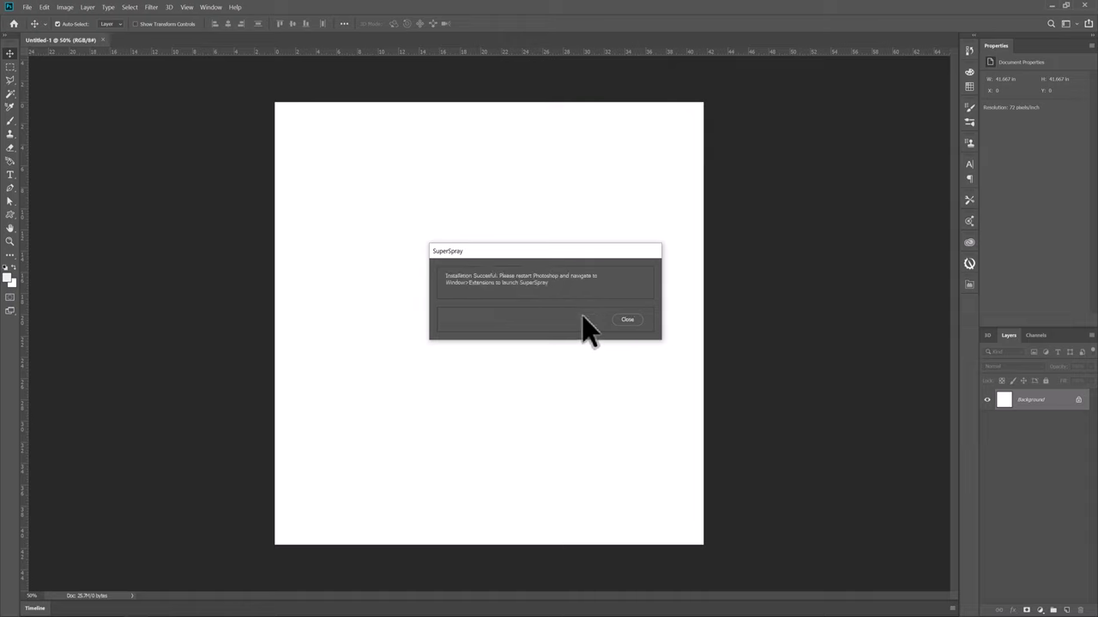
pyautogui.click(618, 318)
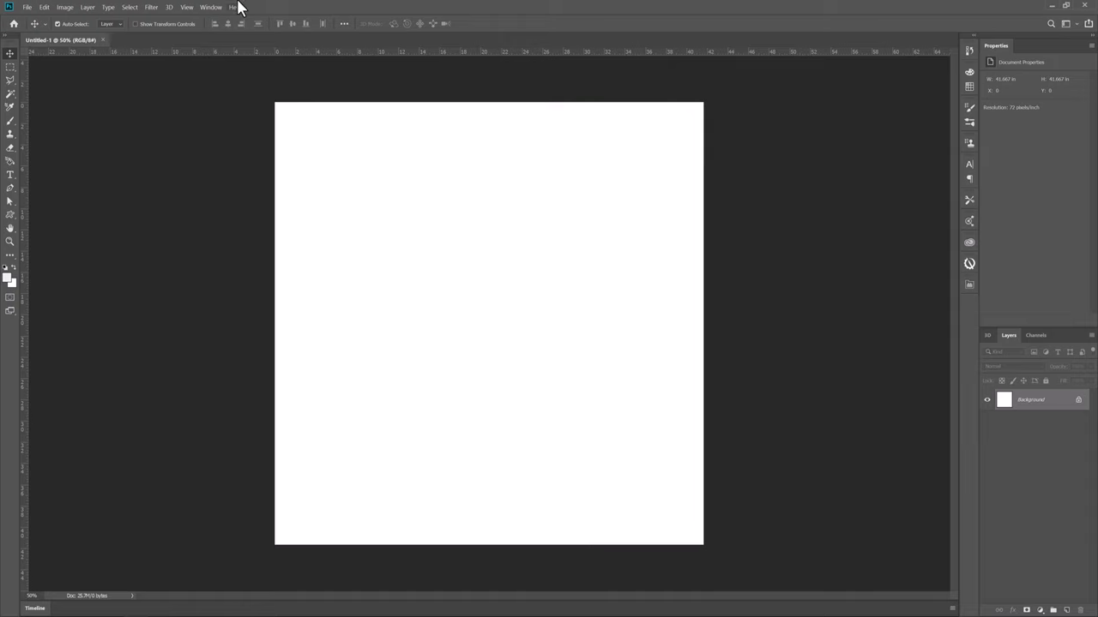
pyautogui.click(211, 7)
pyautogui.moveTo(219, 50)
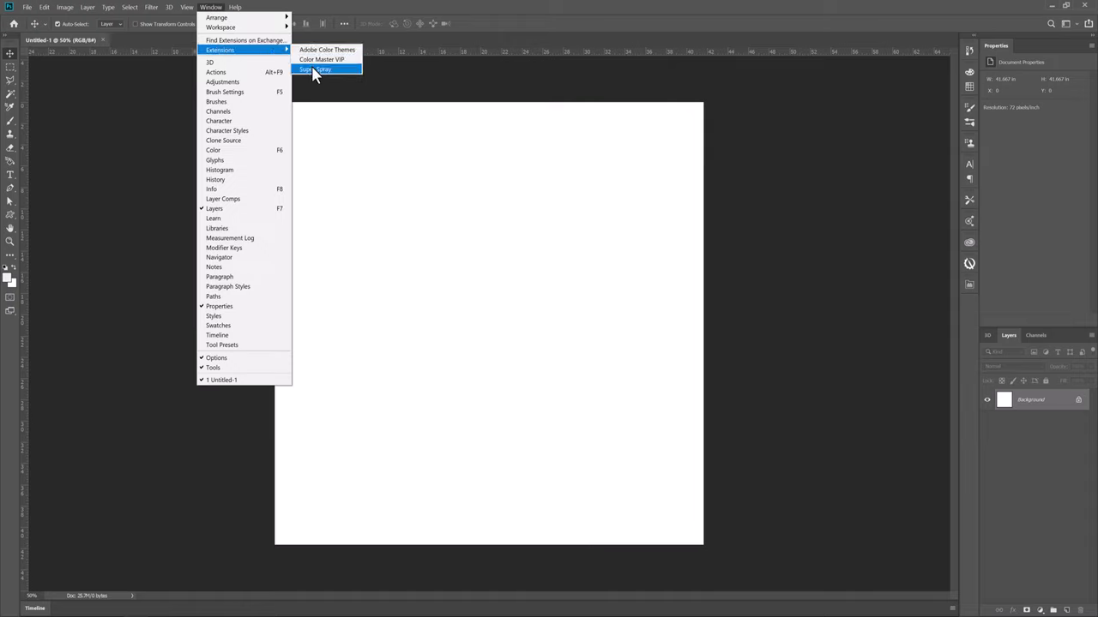
pyautogui.click(338, 69)
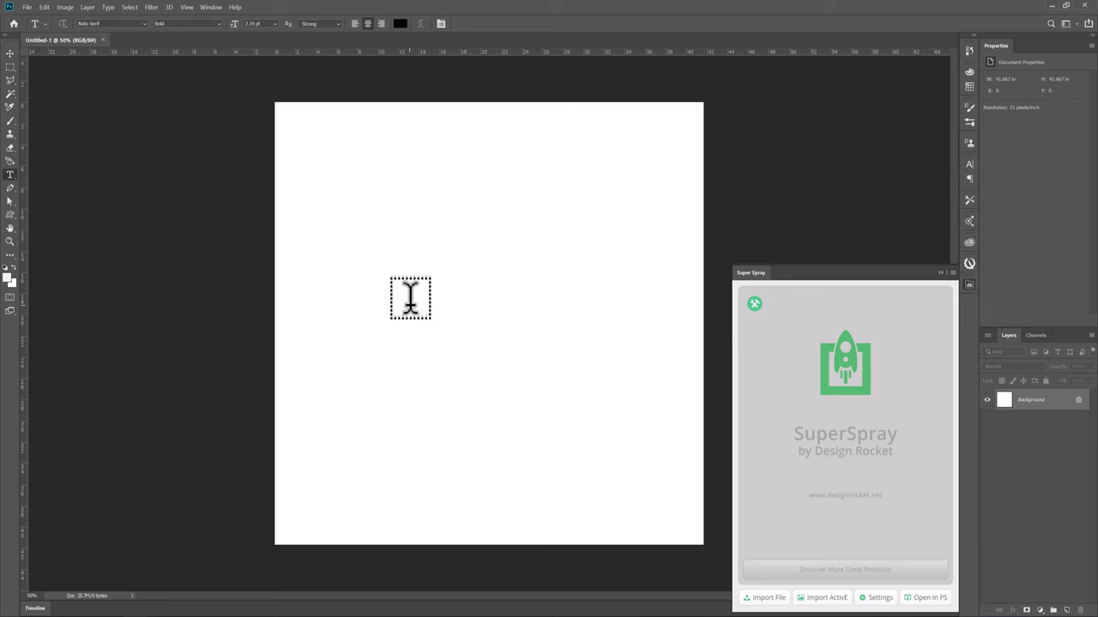
# Step: Add a text layer with the letter 's' at 200 pt
pyautogui.click(409, 302)
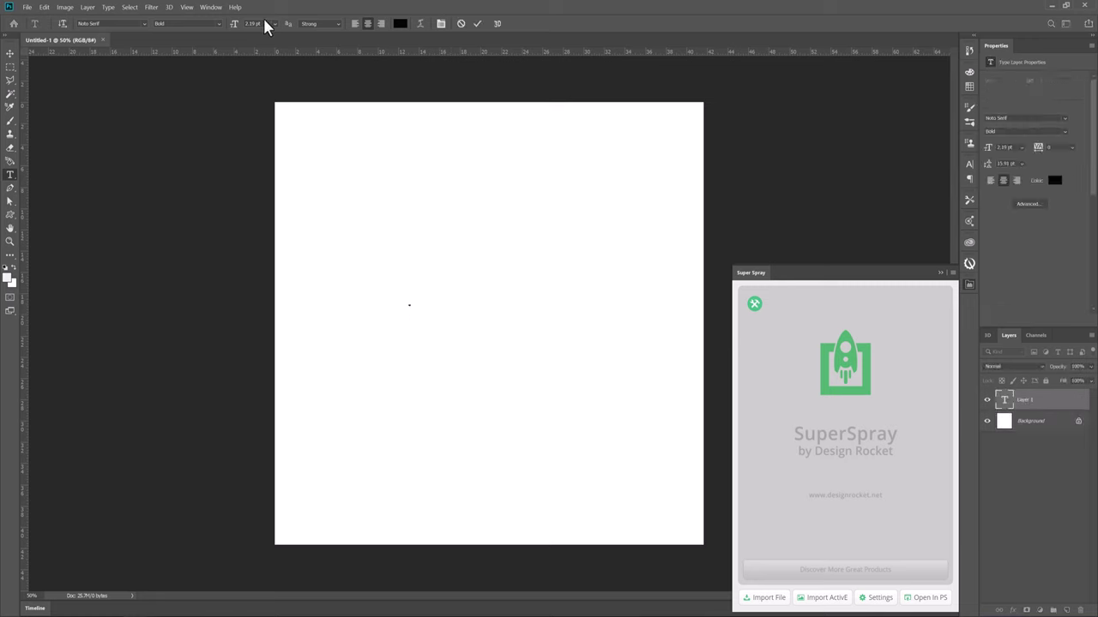
pyautogui.write('200')
pyautogui.press('Return')
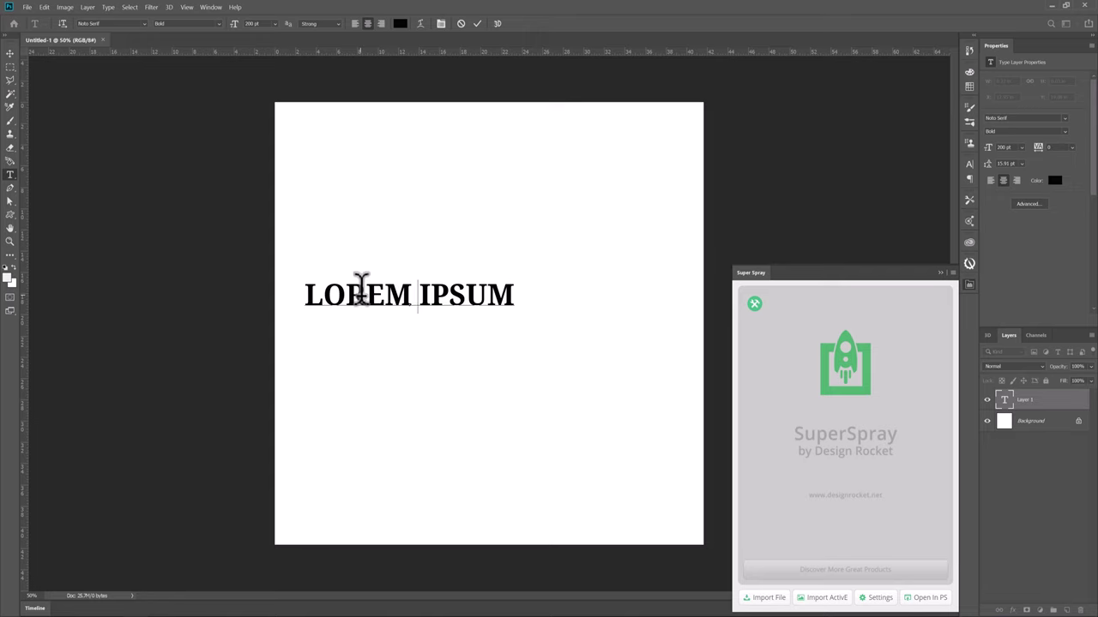
pyautogui.write('s')
pyautogui.hotkey('ctrl', 'Return')
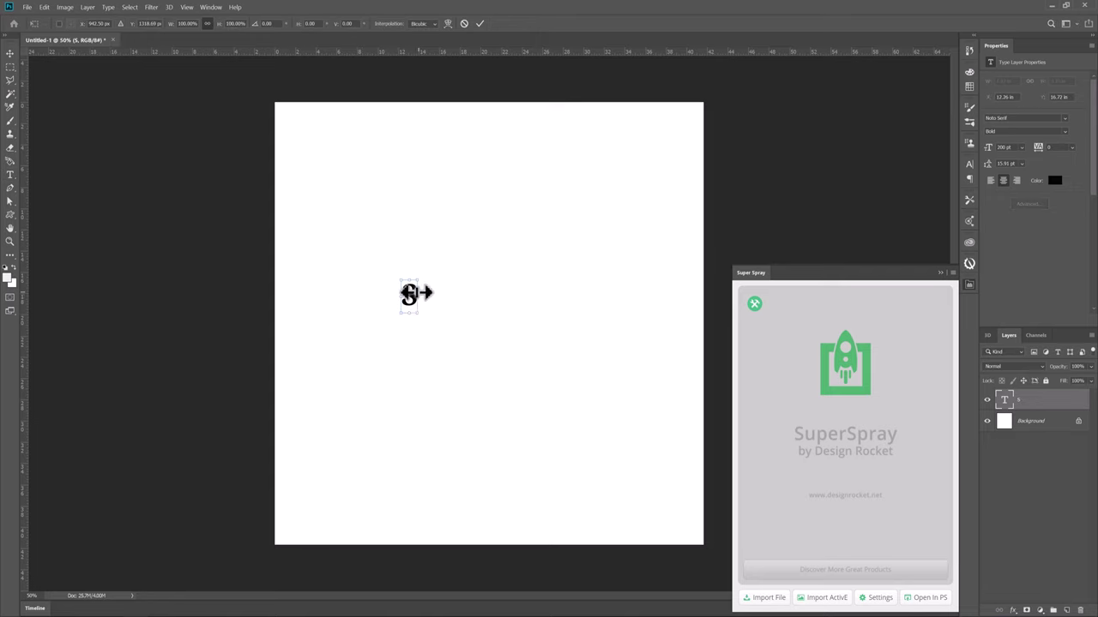
# Step: Scale the S up to fill most of the canvas and centre it
pyautogui.moveTo(403, 292); pyautogui.dragTo(493, 341)
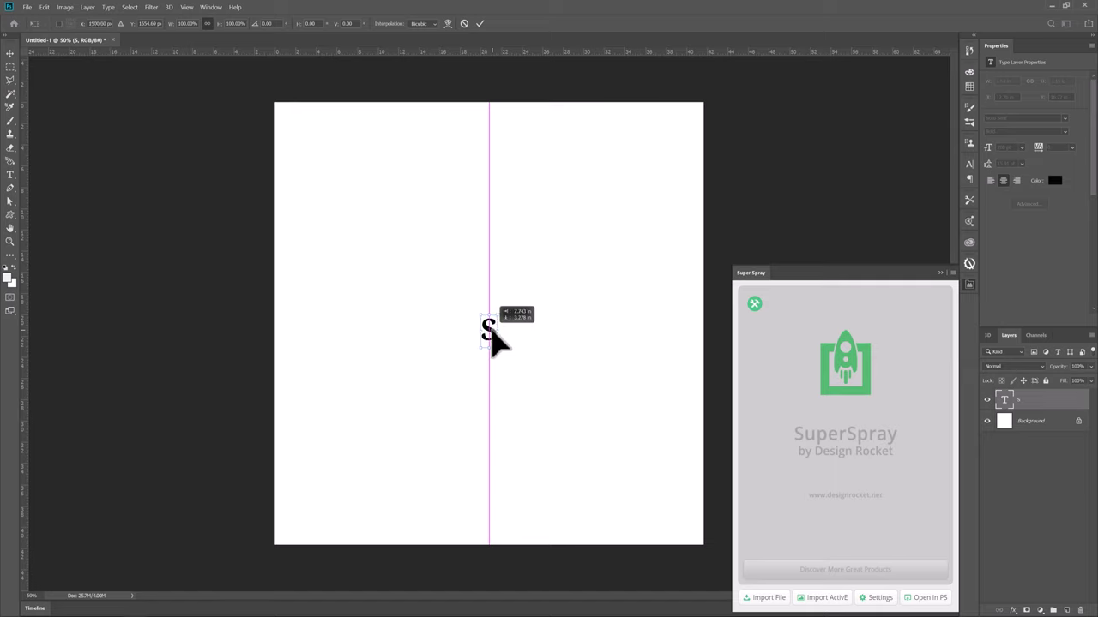
pyautogui.moveTo(493, 341); pyautogui.dragTo(677, 116)
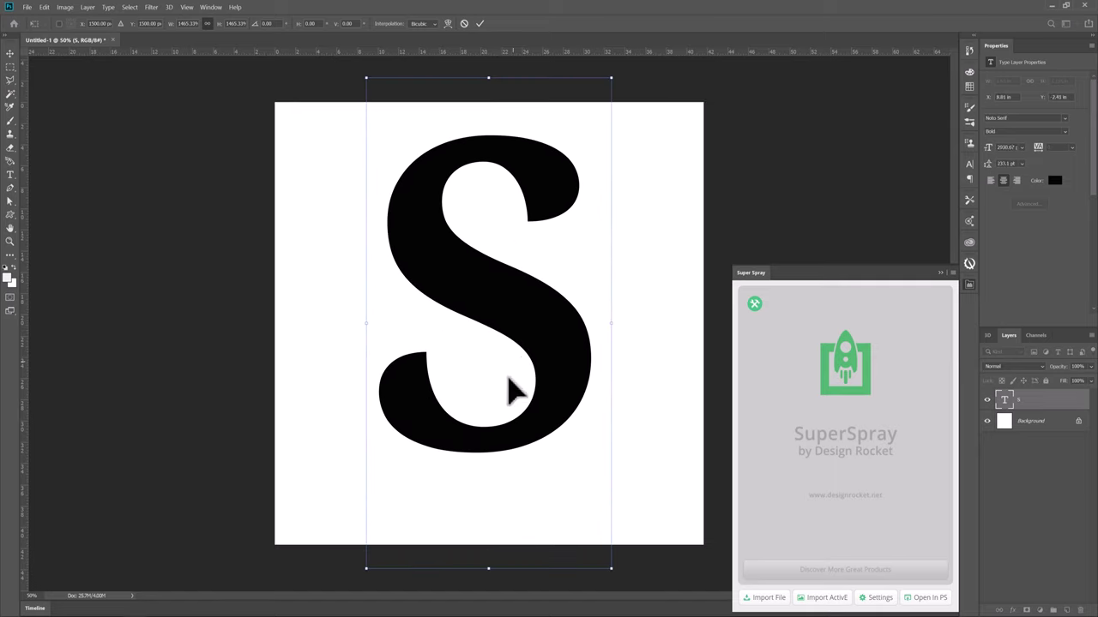
pyautogui.moveTo(515, 392); pyautogui.dragTo(527, 385)
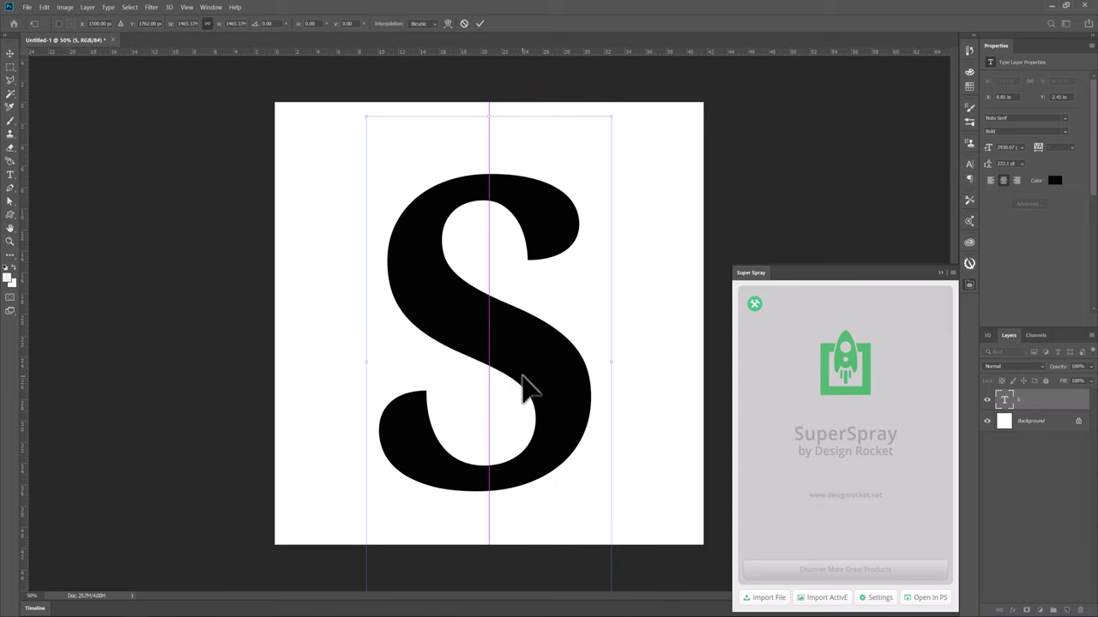
pyautogui.moveTo(610, 116); pyautogui.dragTo(619, 99)
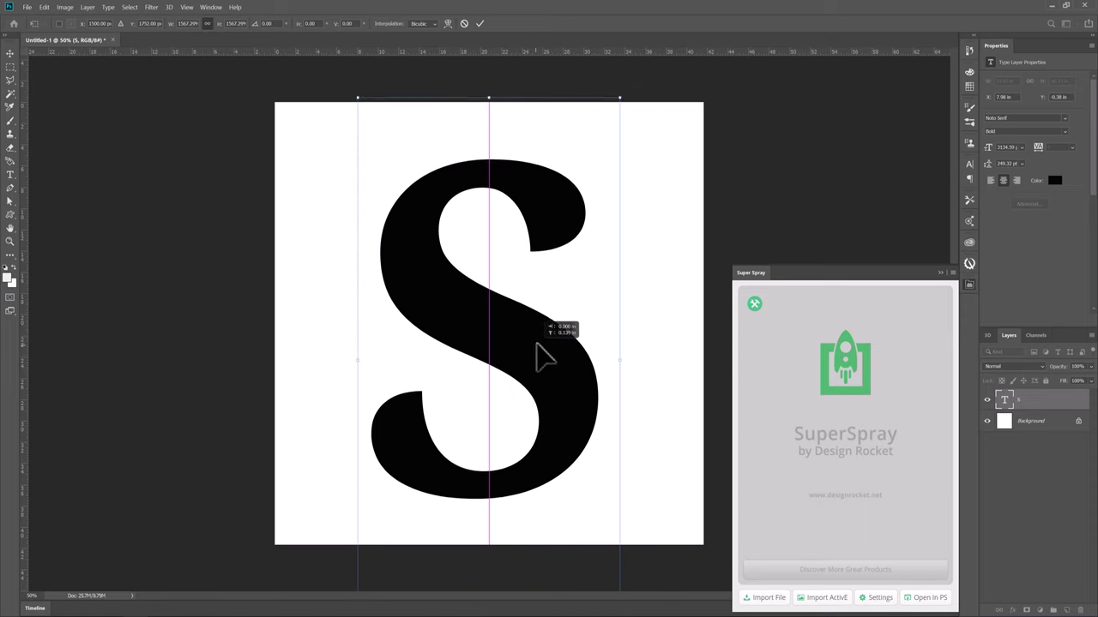
pyautogui.moveTo(545, 355); pyautogui.dragTo(549, 356)
pyautogui.press('Return')
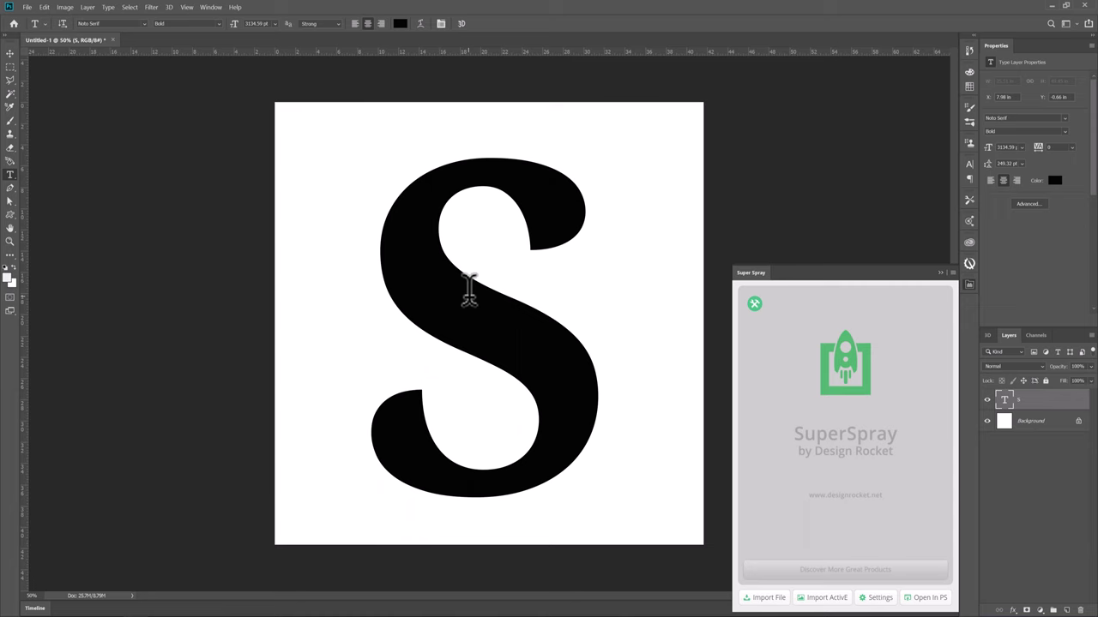
# Step: Export the canvas via Save for Web as a JPEG named 'sample 1'
pyautogui.hotkey('ctrl', 'alt', 'shift', 's')
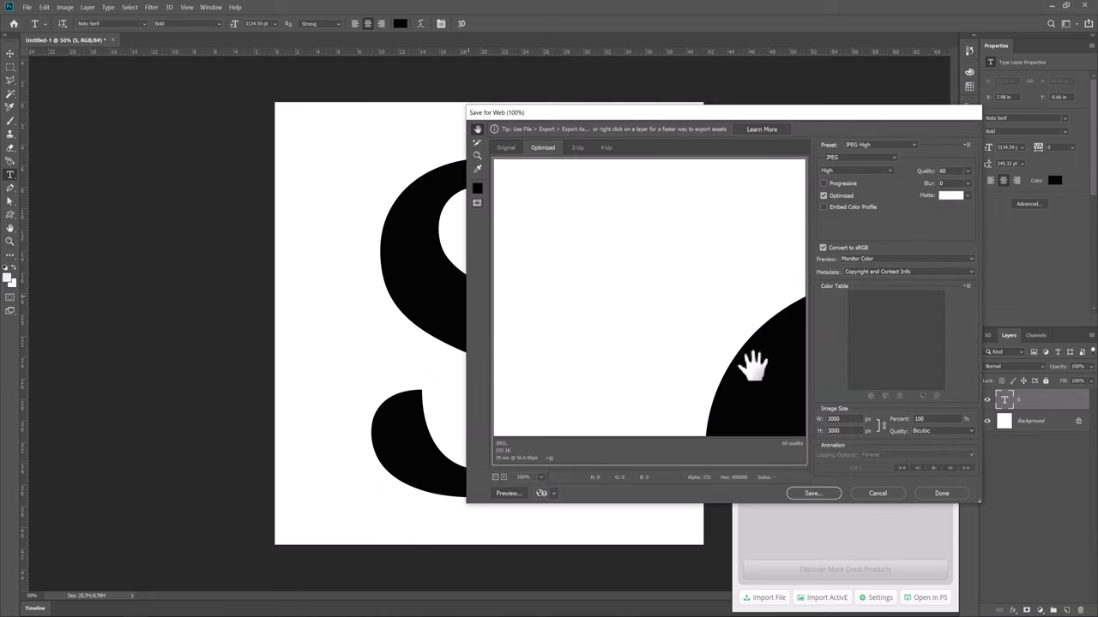
pyautogui.click(808, 493)
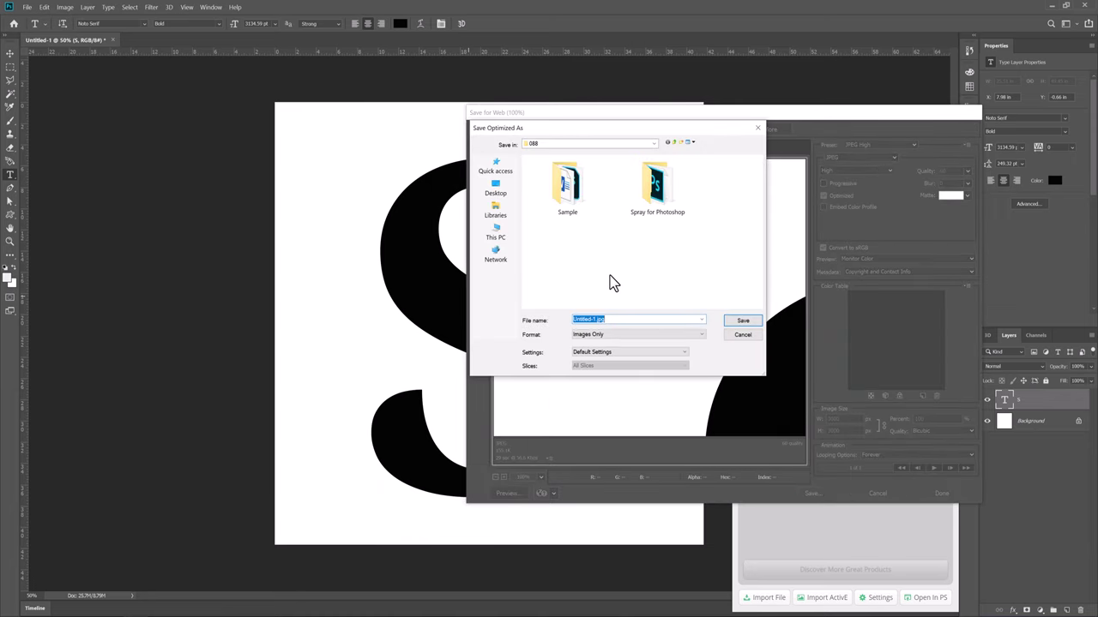
pyautogui.write('sample 1')
pyautogui.press('Return')
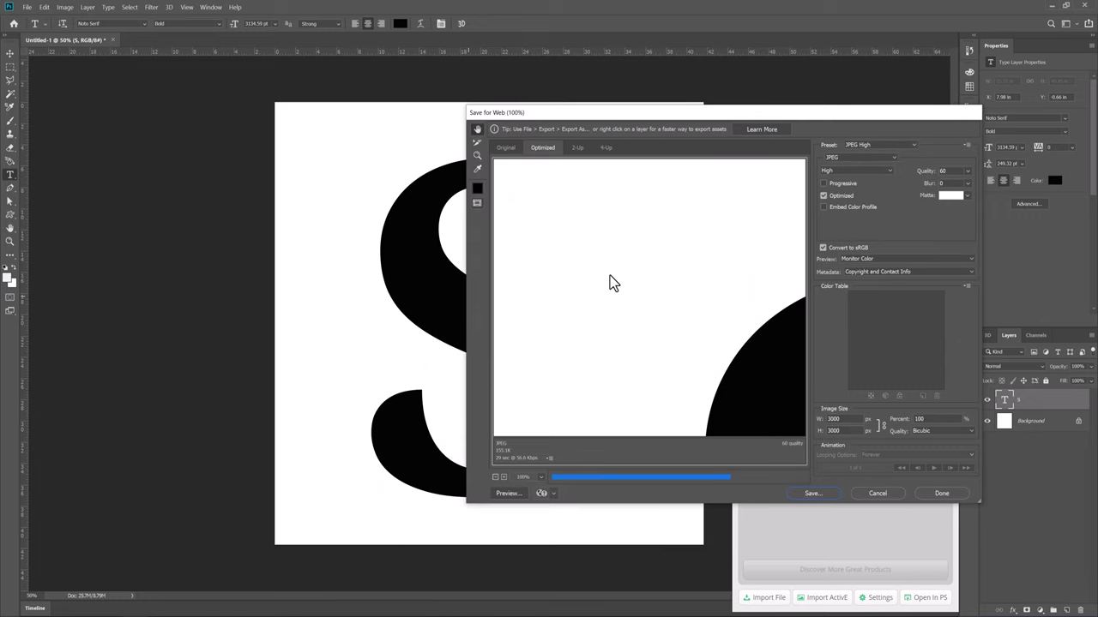
# Step: Hide the S text layer and import sample-1.jpg into Super Spray
pyautogui.press('v')
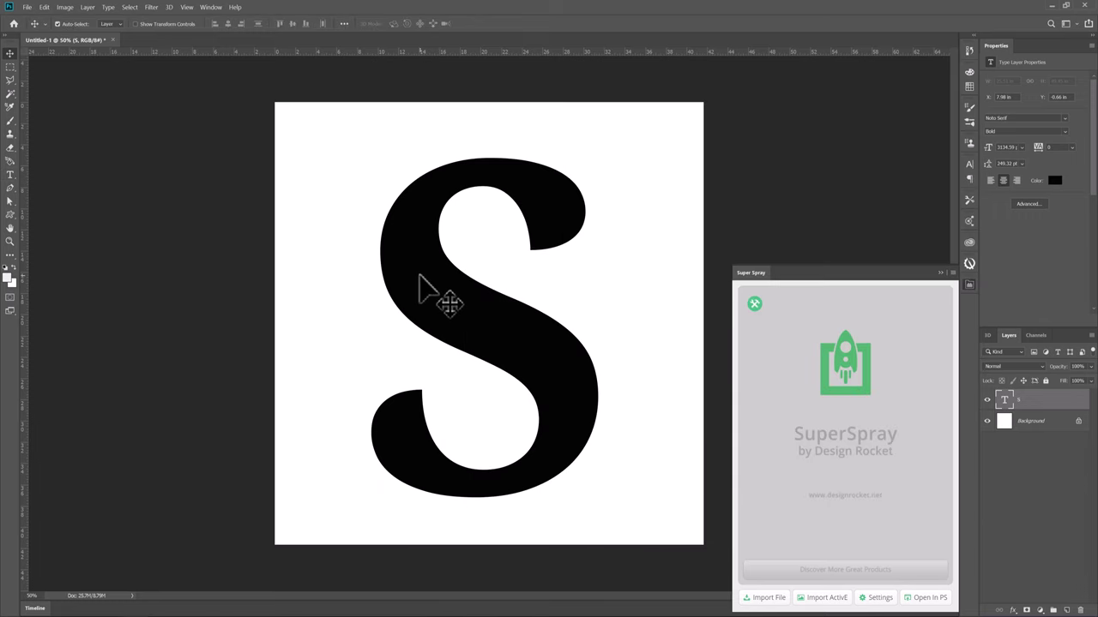
pyautogui.click(986, 399)
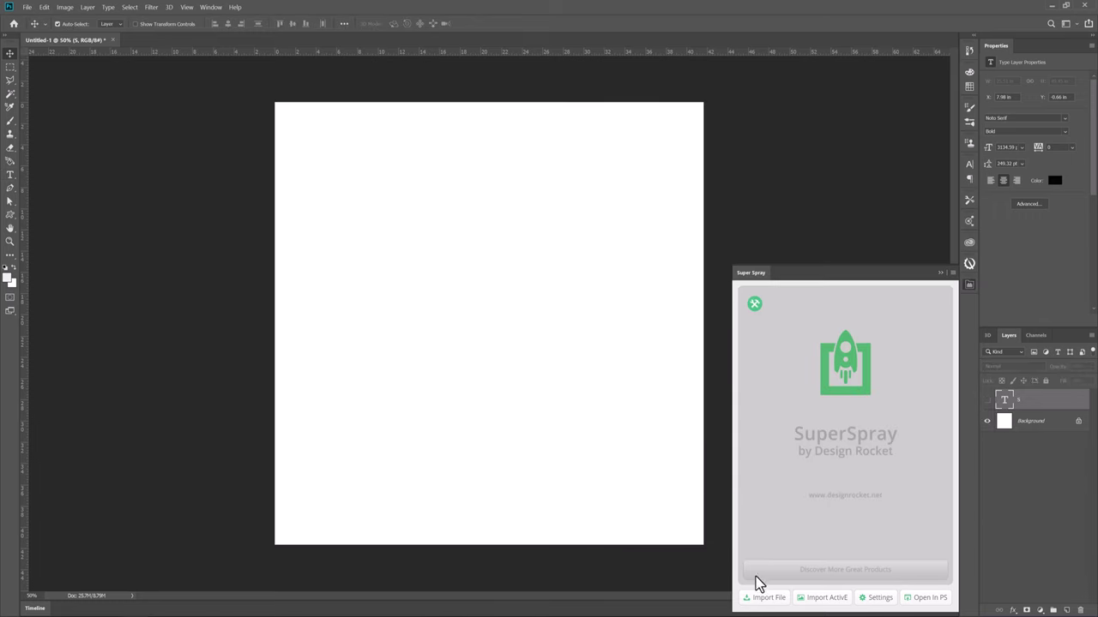
pyautogui.click(755, 600)
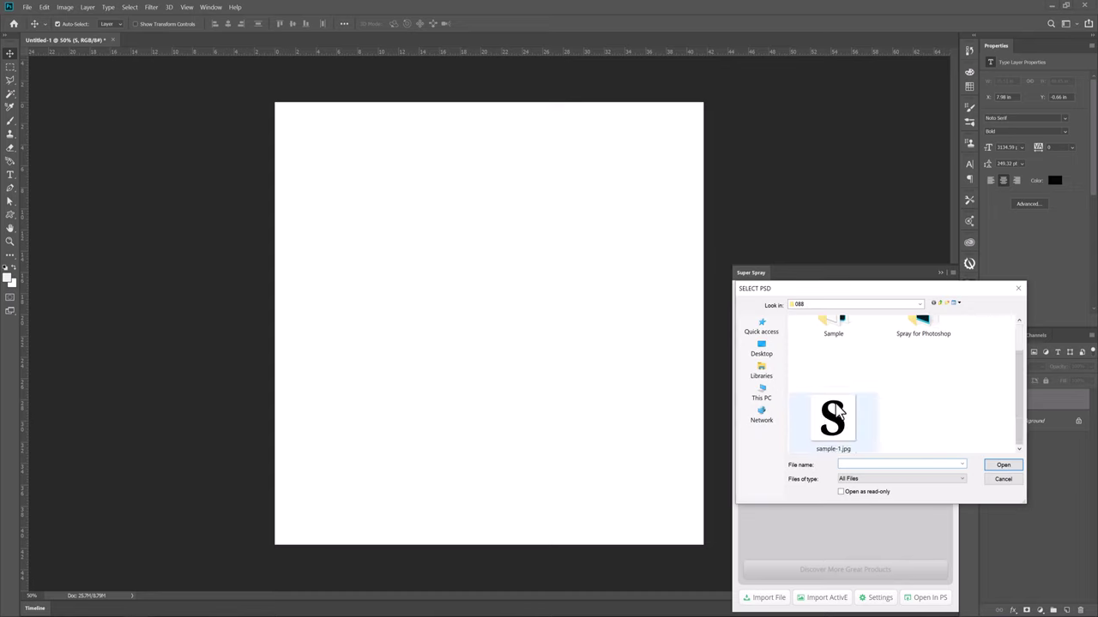
pyautogui.click(838, 418)
pyautogui.doubleClick(837, 419)
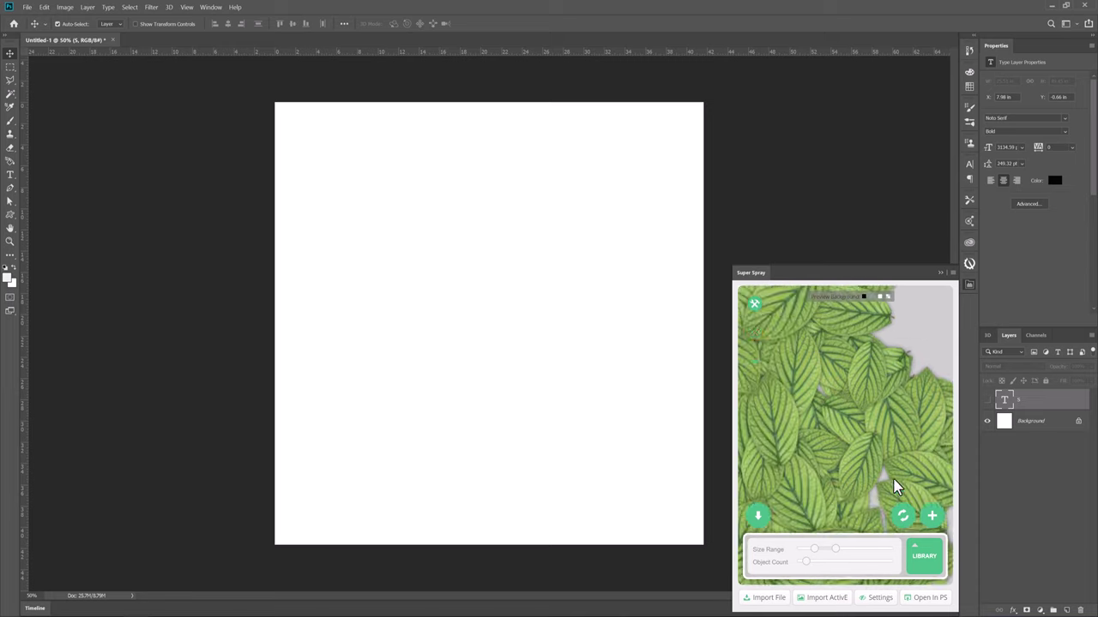
# Step: Spray the S using all items from the PlainTexturesCom Leaves library folder
pyautogui.click(923, 558)
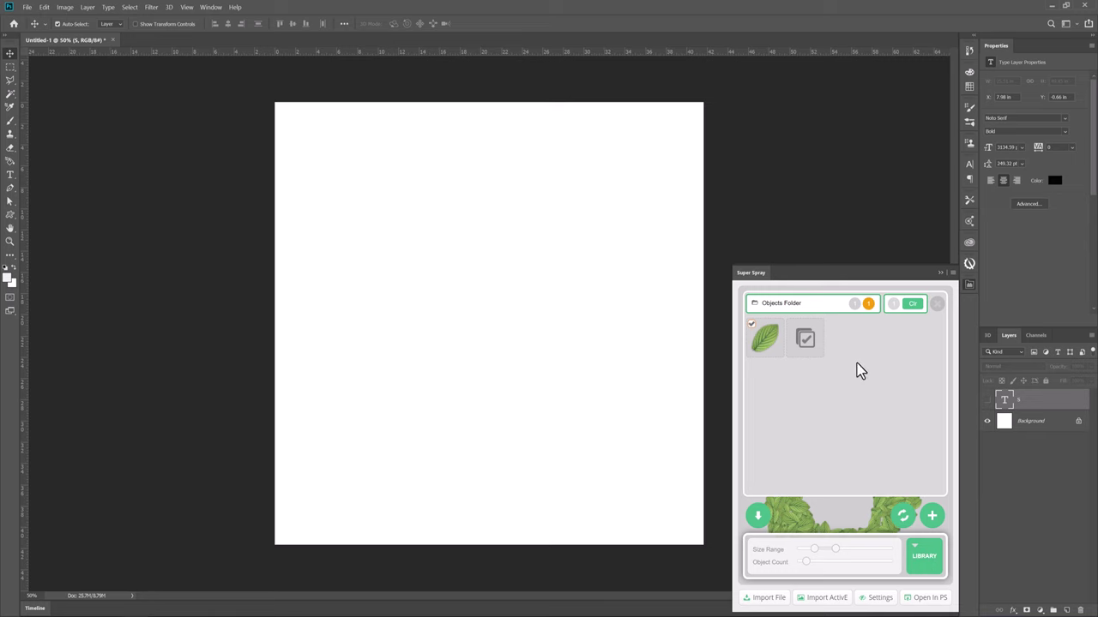
pyautogui.click(806, 304)
pyautogui.click(806, 367)
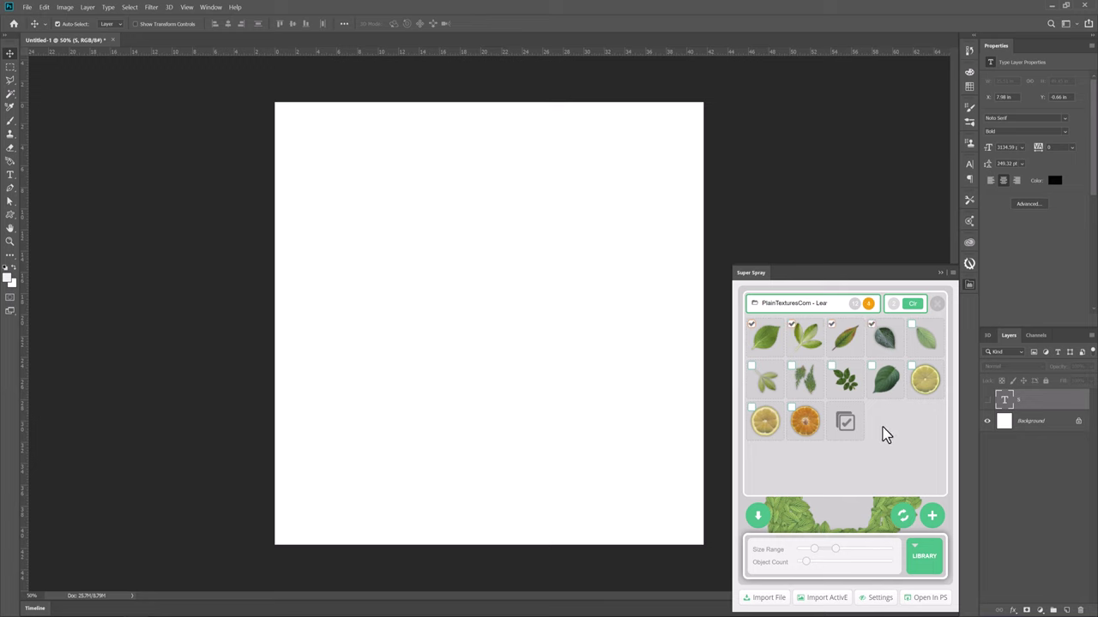
pyautogui.click(903, 515)
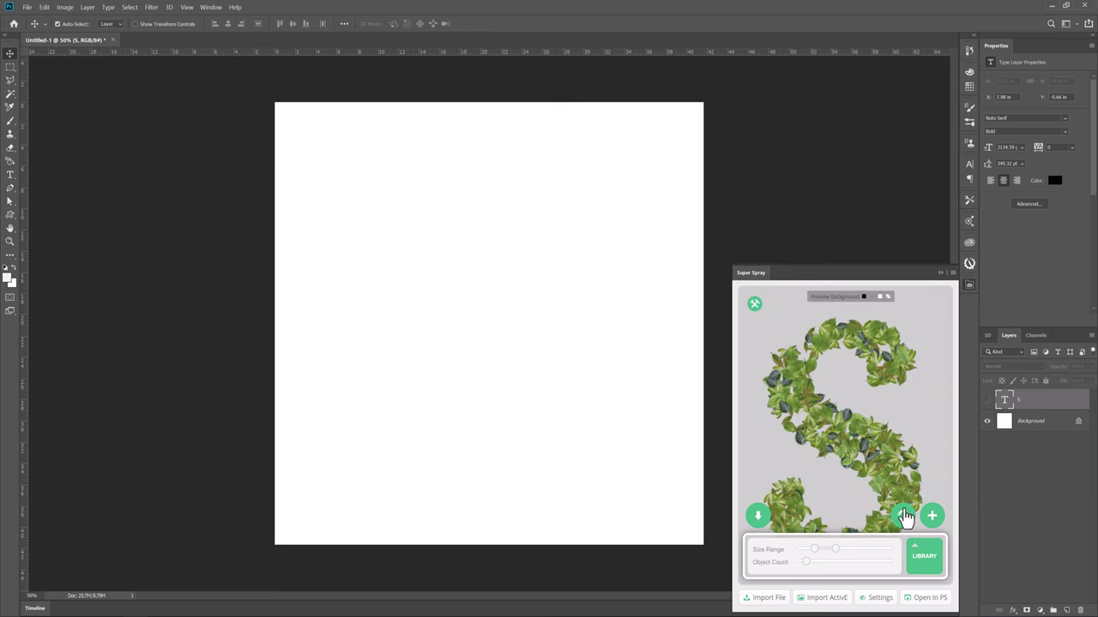
pyautogui.click(922, 566)
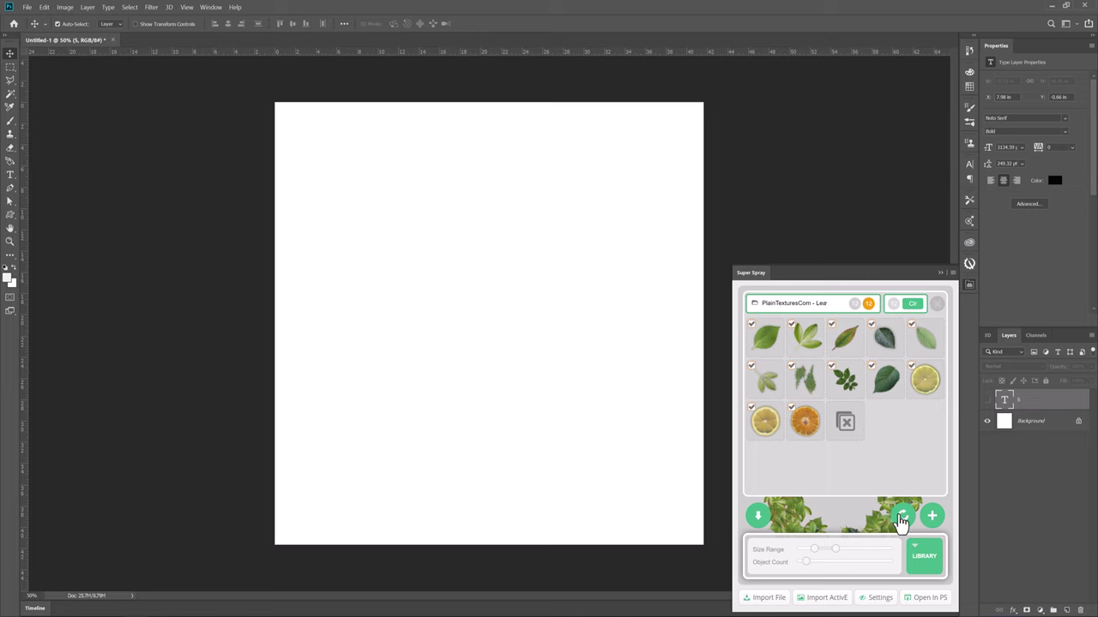
pyautogui.click(900, 517)
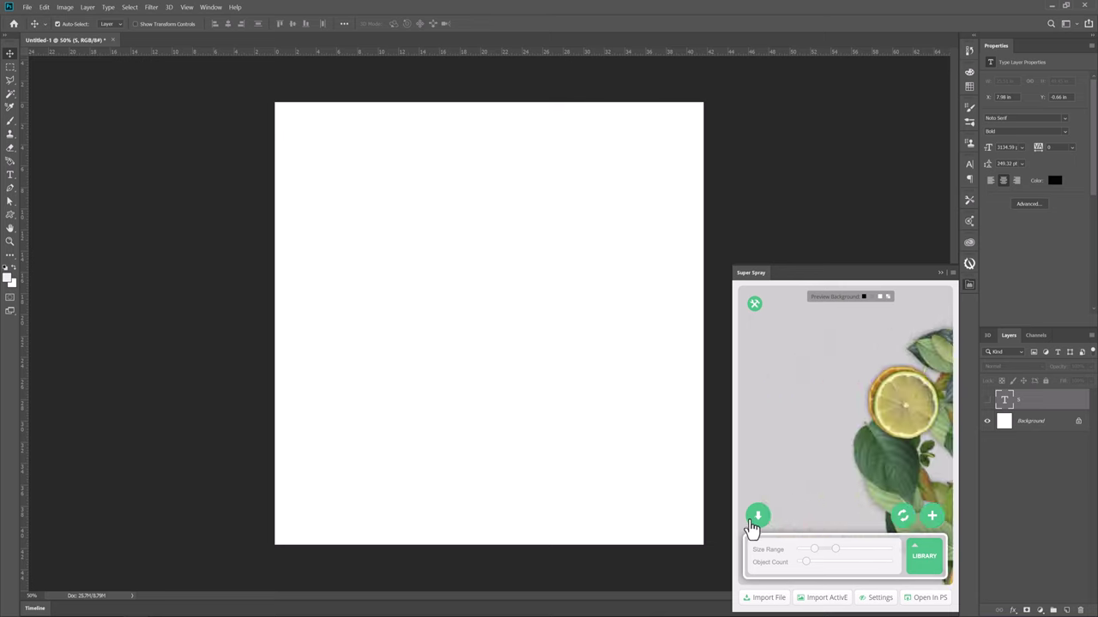
# Step: Download the sprayed S as a PNG named 'sample 1'
pyautogui.click(757, 516)
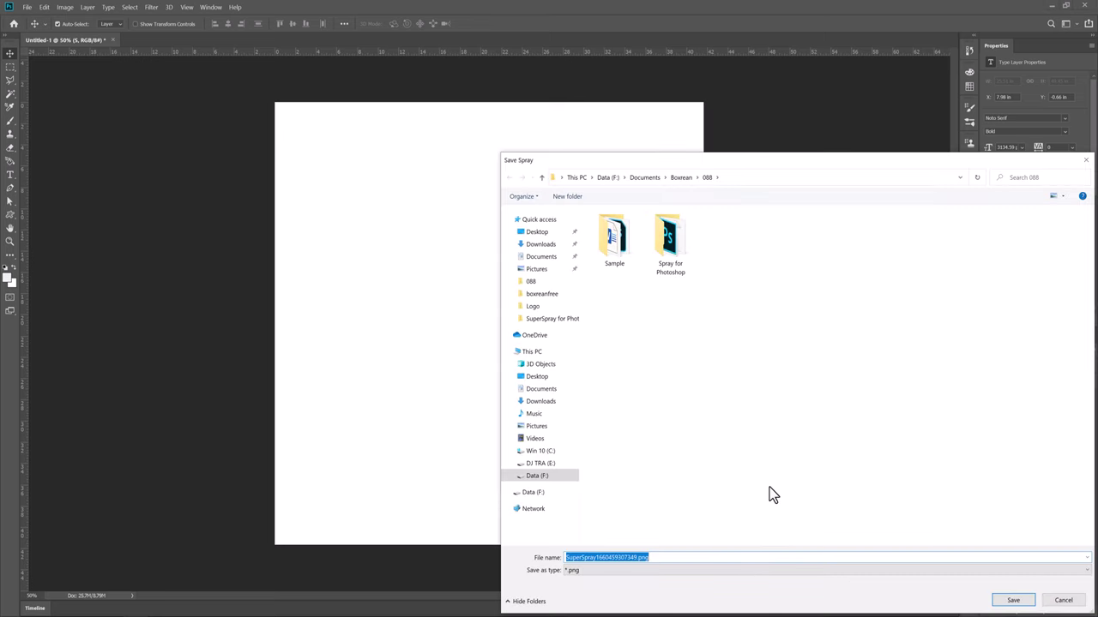
pyautogui.write('sample 1')
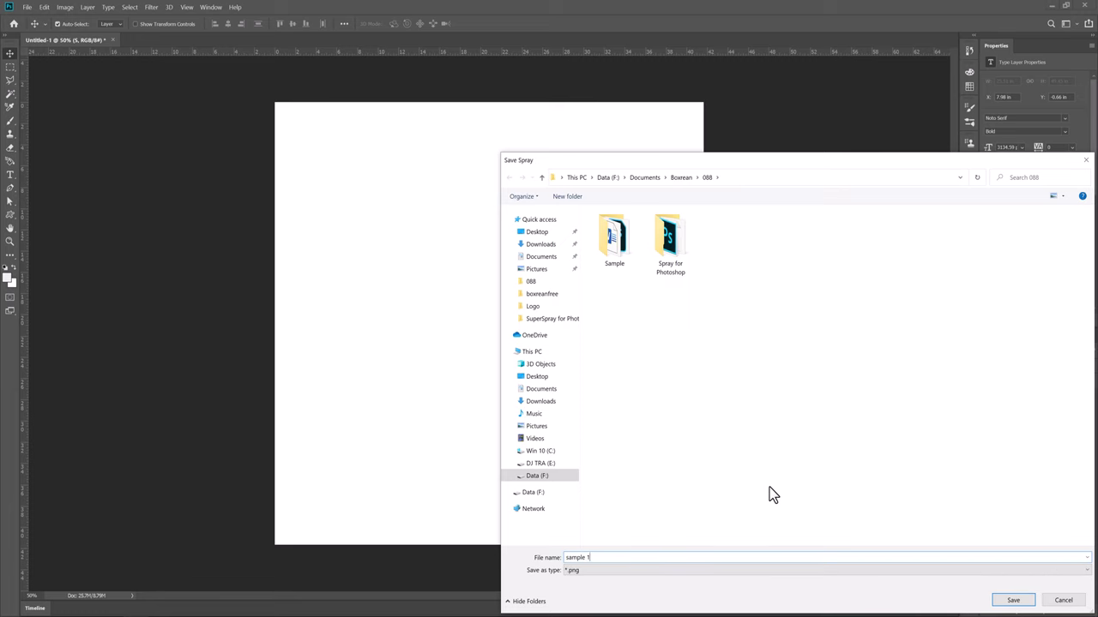
pyautogui.press('Return')
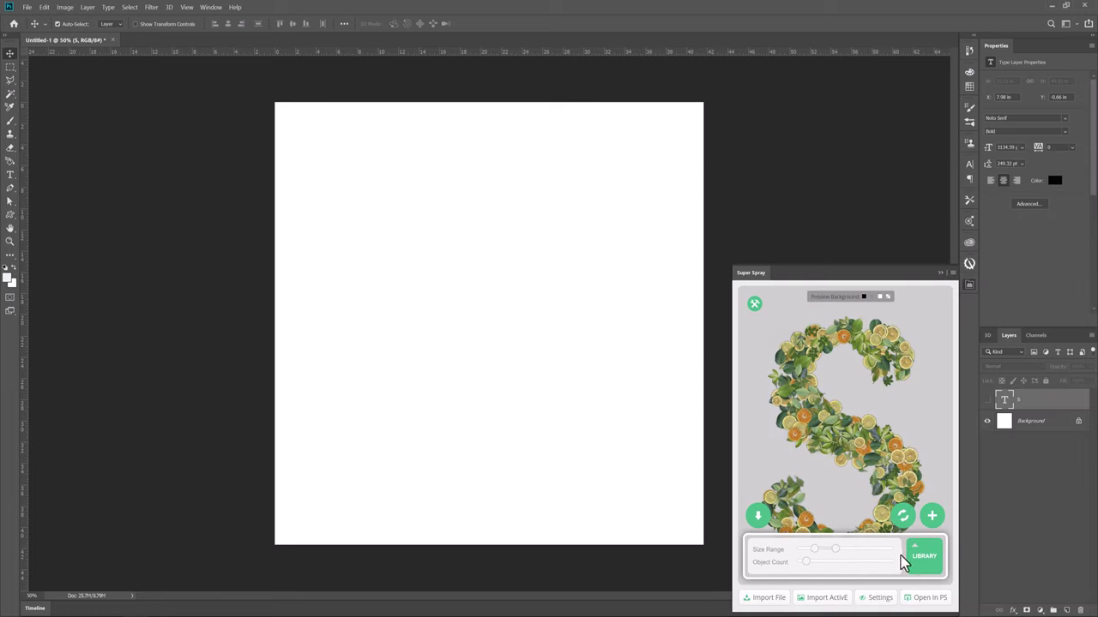
# Step: Respray the S on a transparent preview background and download it again as 'sample 1'
pyautogui.click(934, 518)
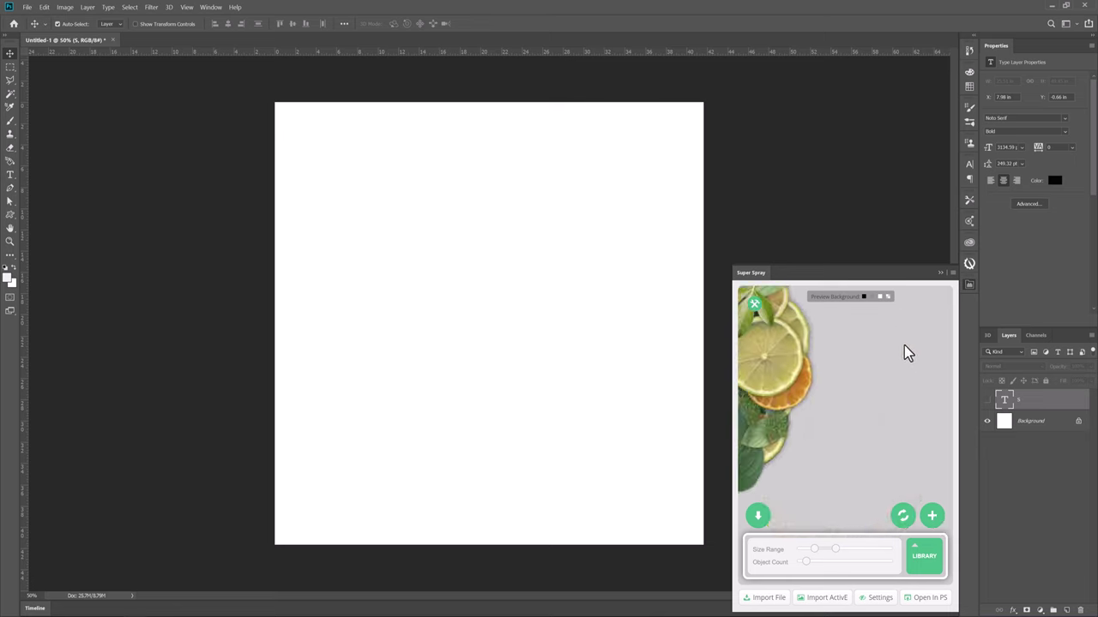
pyautogui.click(887, 296)
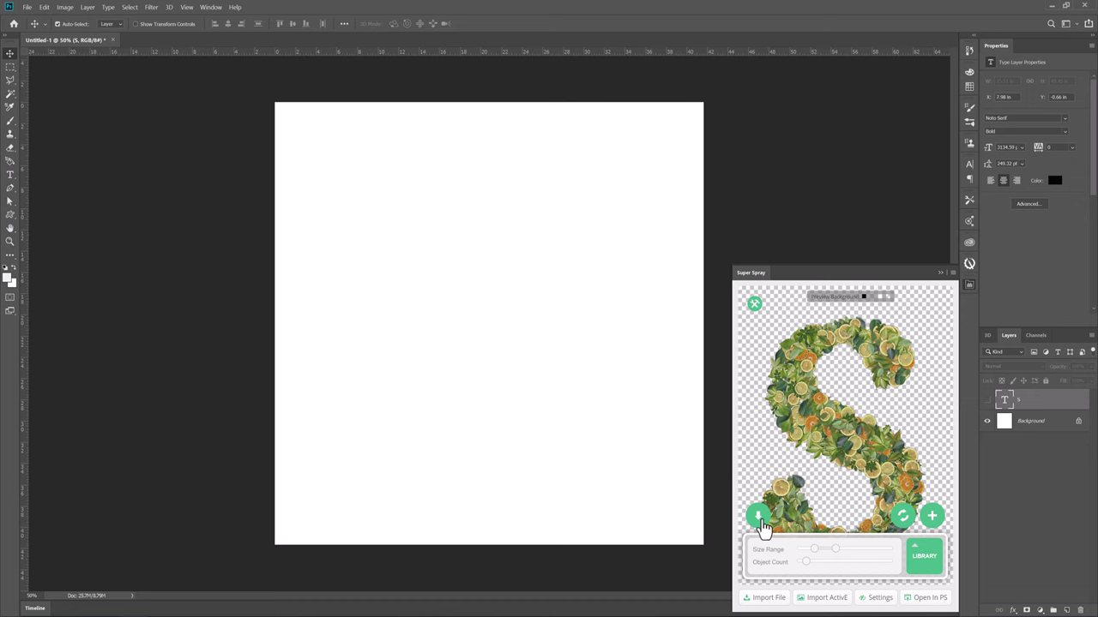
pyautogui.click(759, 518)
pyautogui.write('sample 1')
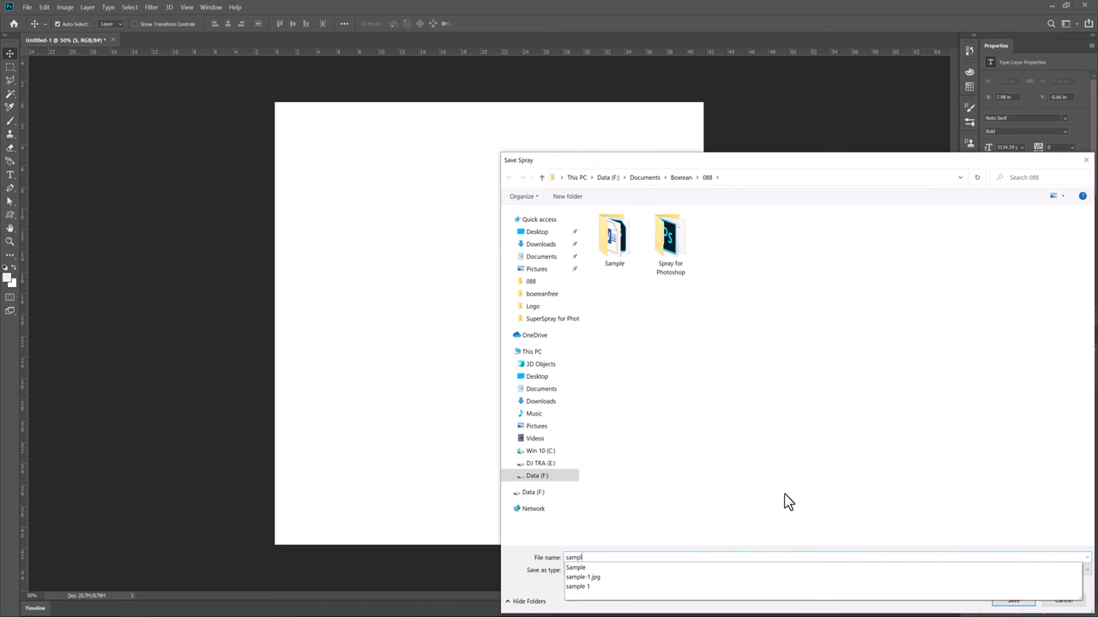
pyautogui.press('Return')
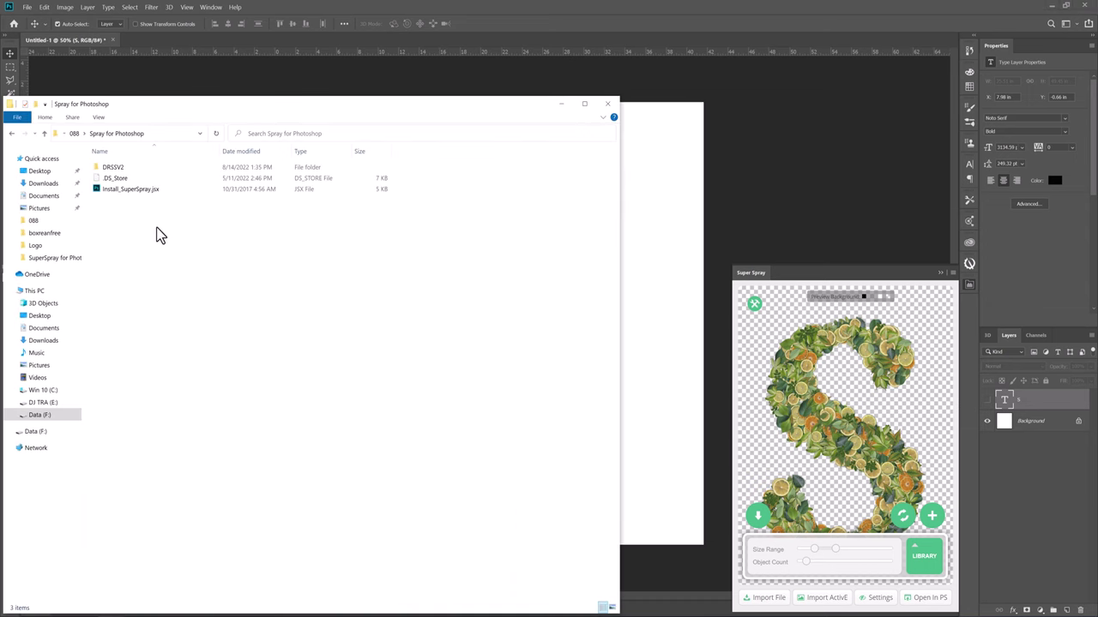
# Step: In the 088 folder, add a .png extension to sample 1 and sample 2
pyautogui.click(74, 135)
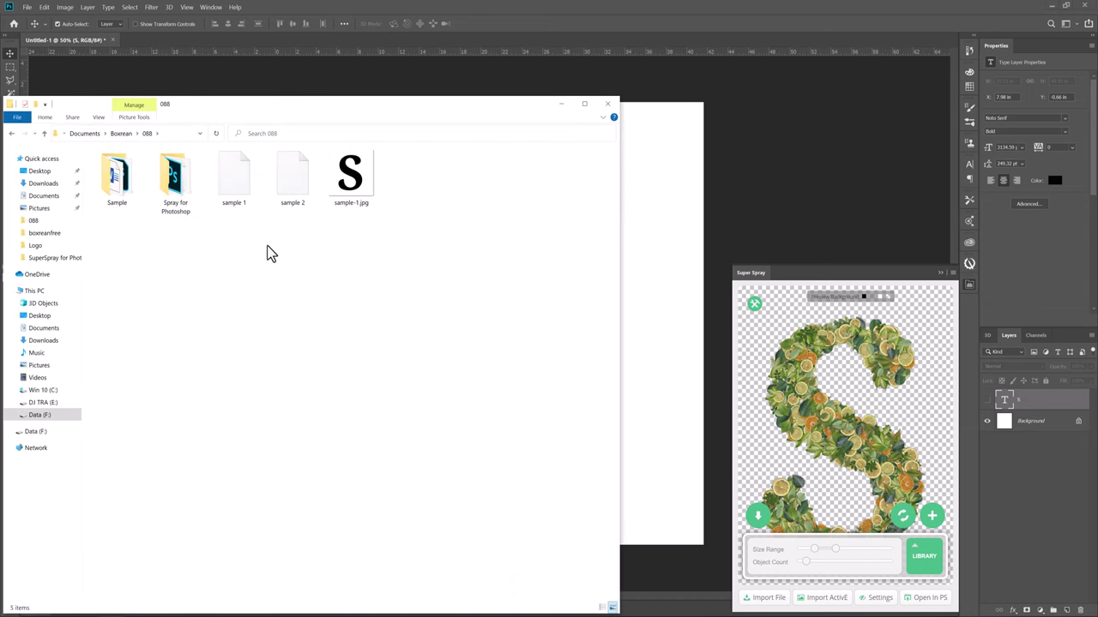
pyautogui.click(253, 206)
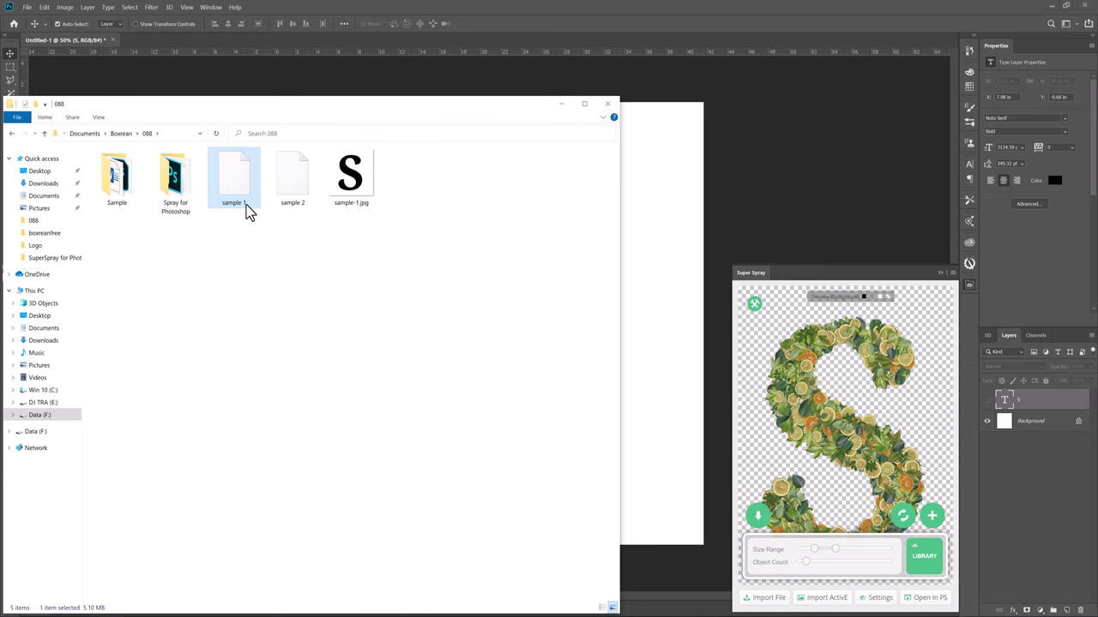
pyautogui.write('.png')
pyautogui.press('Return')
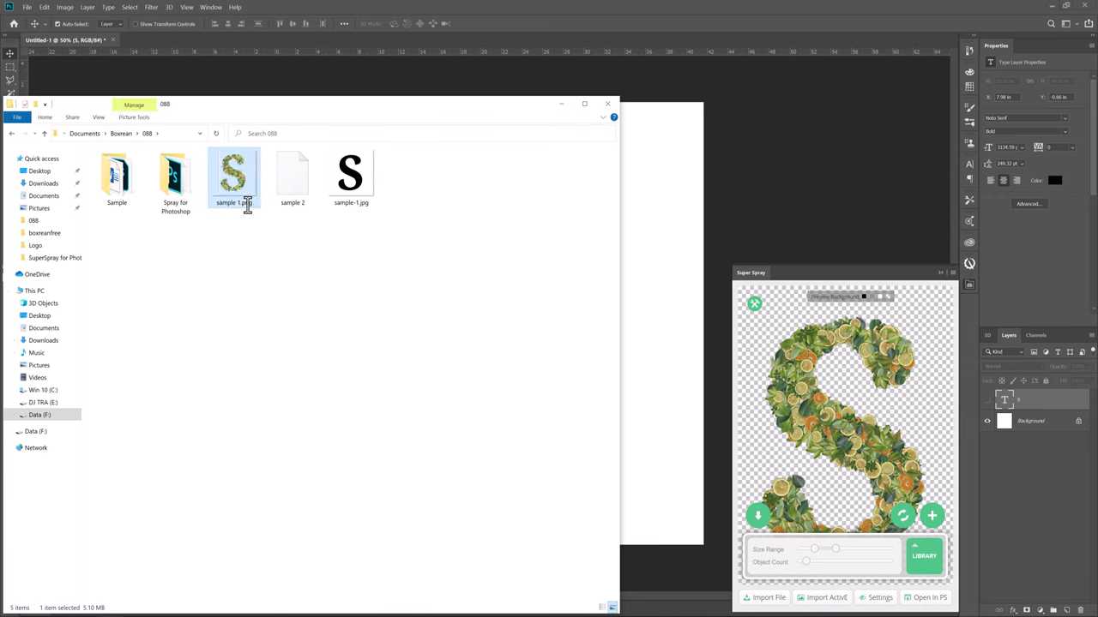
pyautogui.click(286, 205)
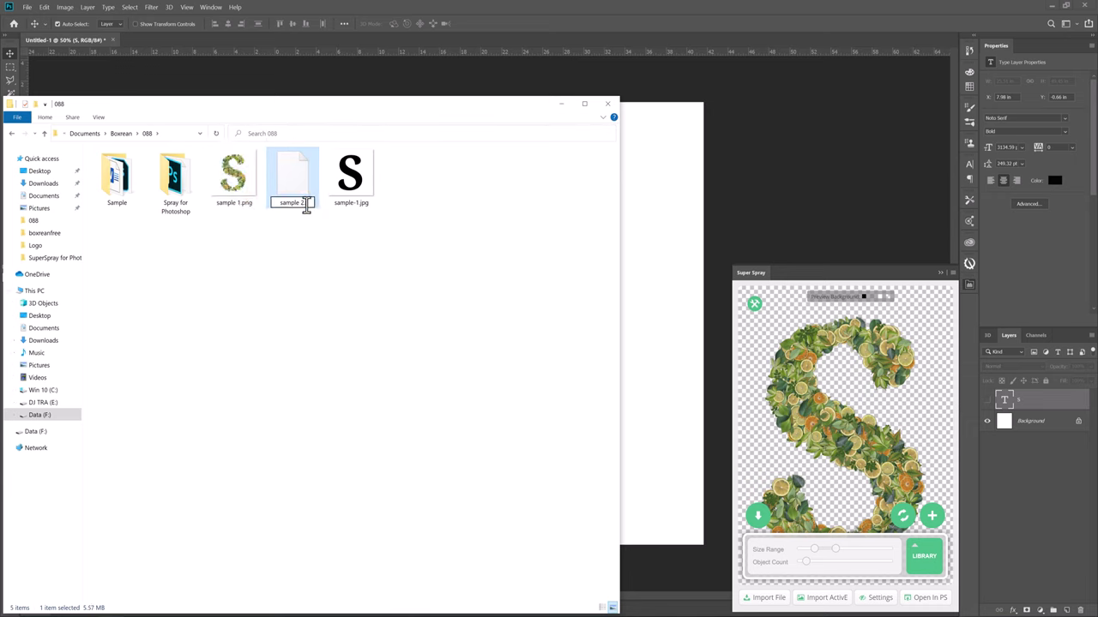
pyautogui.write('.png')
pyautogui.press('Return')
# Step: Place both sample PNGs on the canvas, each scaled to about 52%
pyautogui.moveTo(240, 224)
pyautogui.mouseDown()
pyautogui.moveTo(283, 184)
pyautogui.moveTo(652, 292)
pyautogui.moveTo(635, 287)
pyautogui.mouseUp()
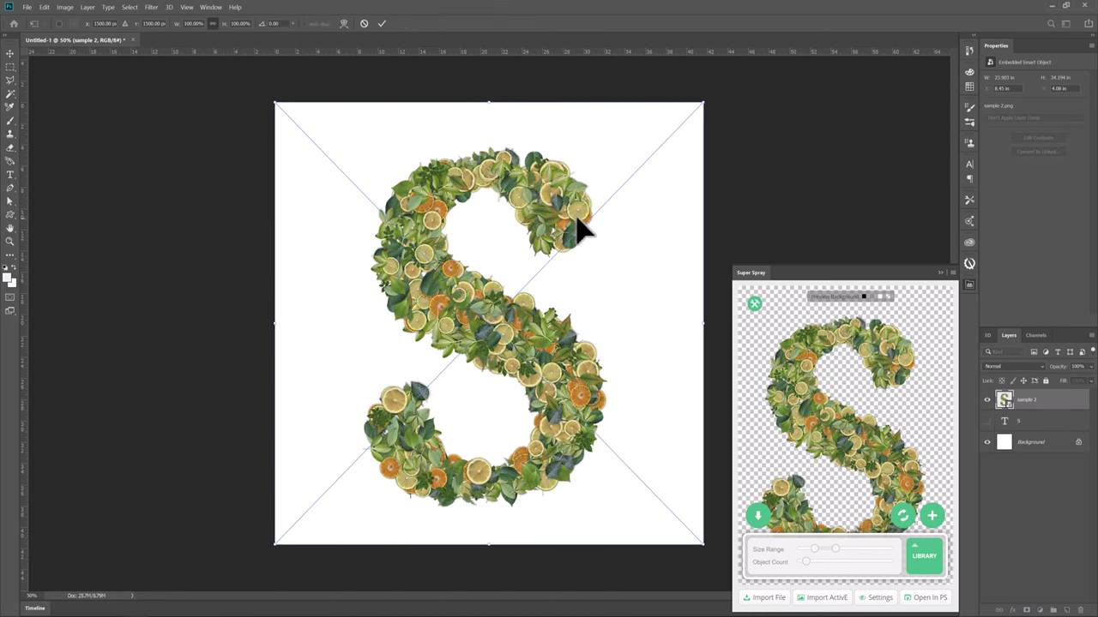
pyautogui.moveTo(703, 103); pyautogui.dragTo(598, 196)
pyautogui.moveTo(563, 252); pyautogui.dragTo(393, 340)
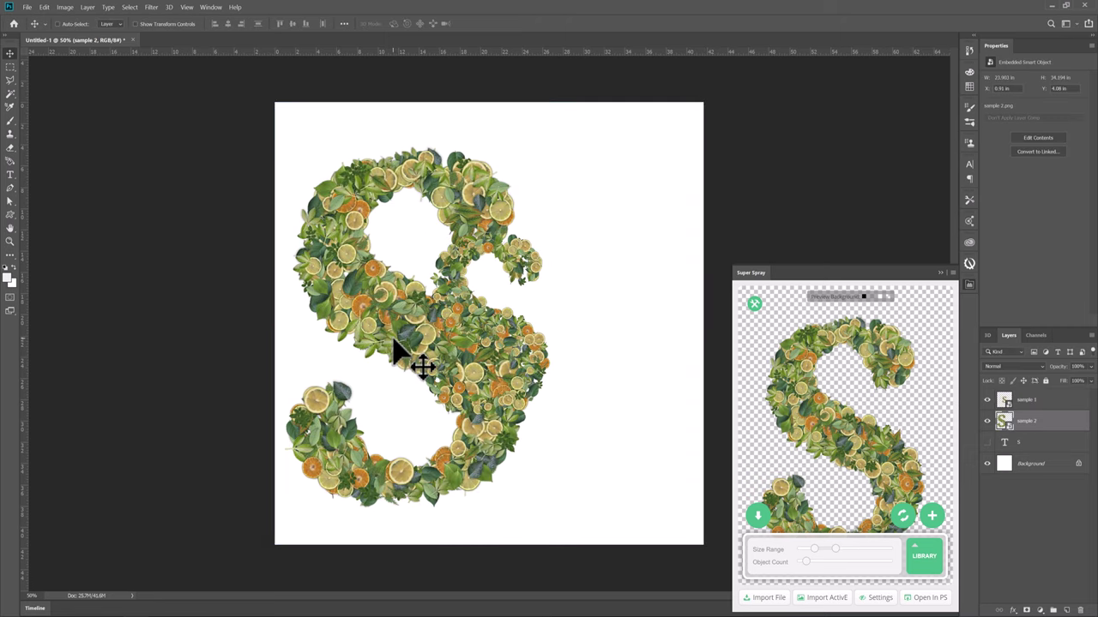
pyautogui.press('Return')
pyautogui.moveTo(623, 104); pyautogui.dragTo(525, 214)
pyautogui.moveTo(360, 295); pyautogui.dragTo(558, 284)
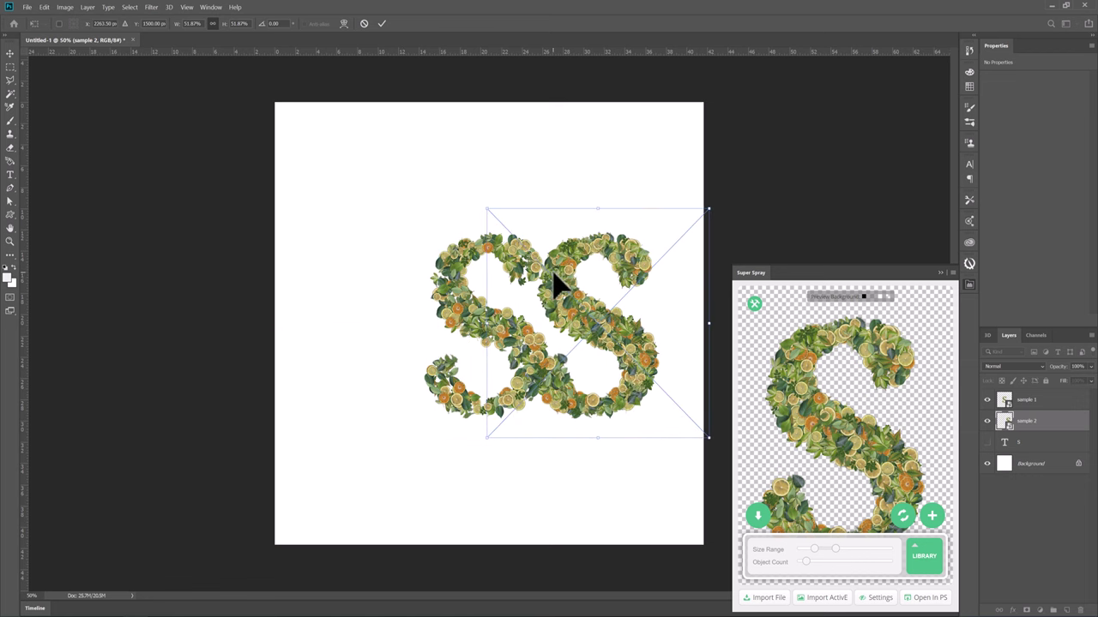
pyautogui.press('Return')
# Step: Line the two S images up side by side near the top and shrink them together
pyautogui.moveTo(440, 274); pyautogui.dragTo(356, 276)
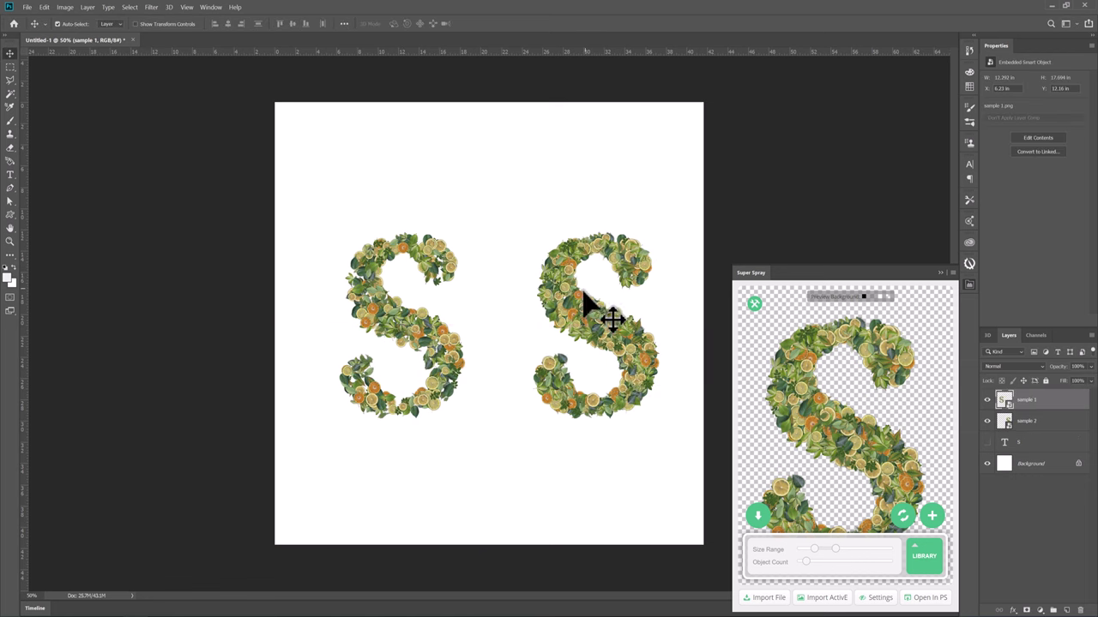
pyautogui.moveTo(576, 319); pyautogui.dragTo(541, 322)
pyautogui.moveTo(355, 199)
pyautogui.mouseDown()
pyautogui.moveTo(512, 266)
pyautogui.moveTo(482, 171)
pyautogui.mouseUp()
pyautogui.hotkey('ctrl', 't')
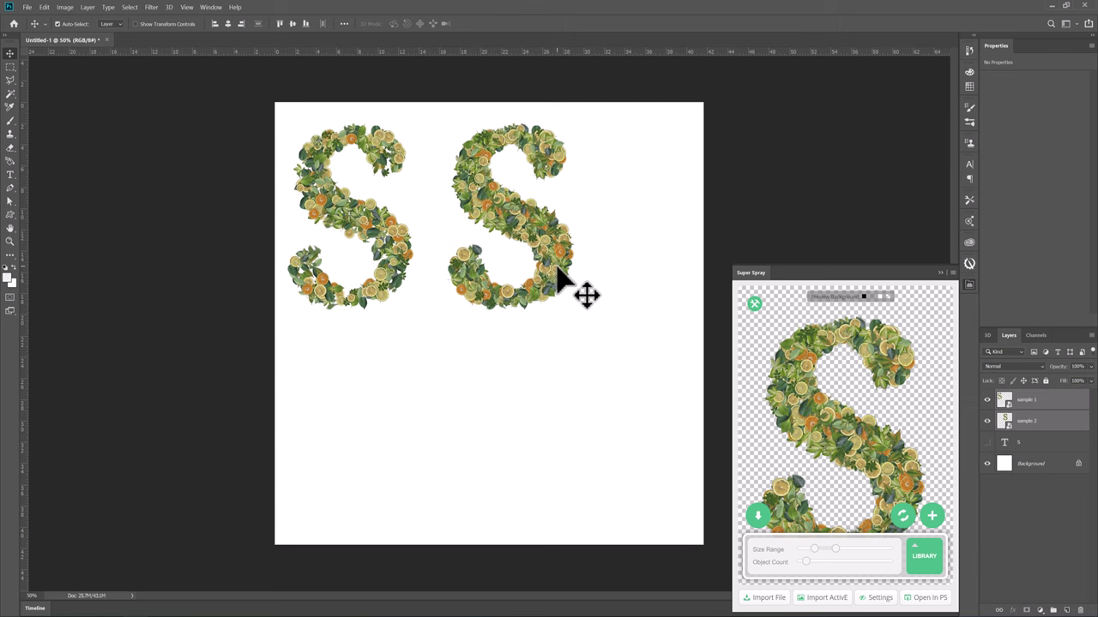
pyautogui.moveTo(574, 319); pyautogui.dragTo(521, 274)
pyautogui.press('Return')
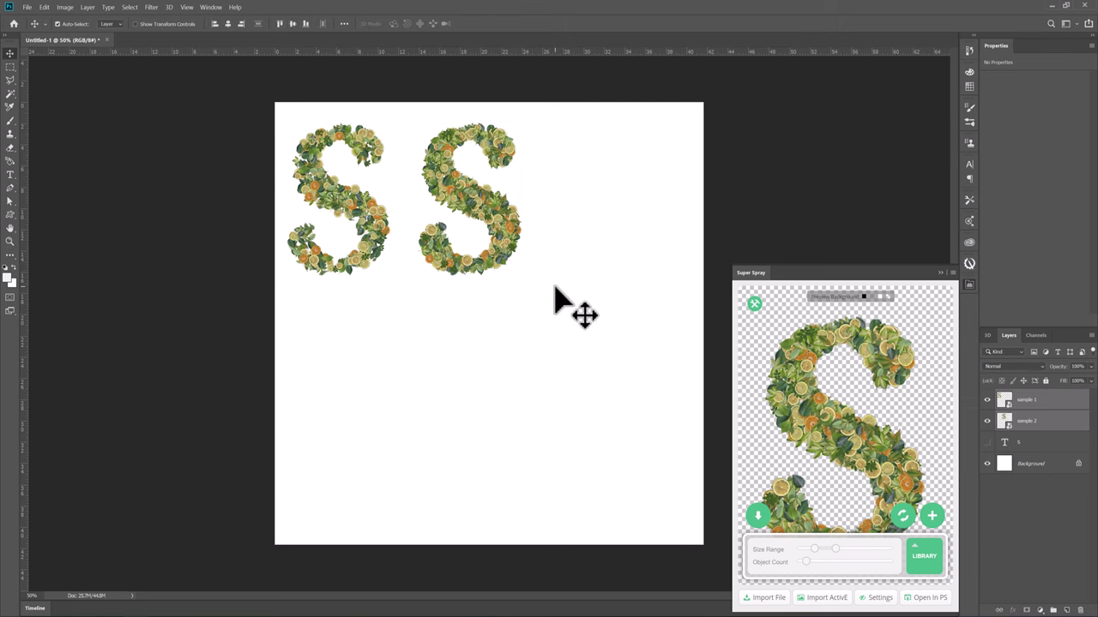
pyautogui.click(10, 214)
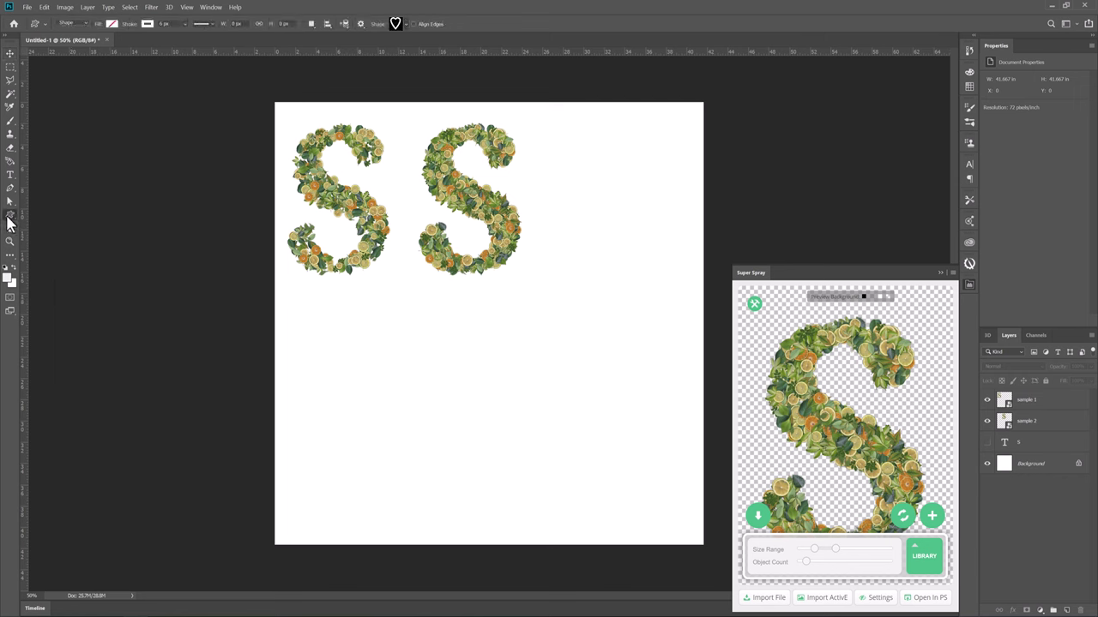
# Step: Hide both sample layers and draw a large heart shape across the canvas
pyautogui.click(986, 400)
pyautogui.click(986, 421)
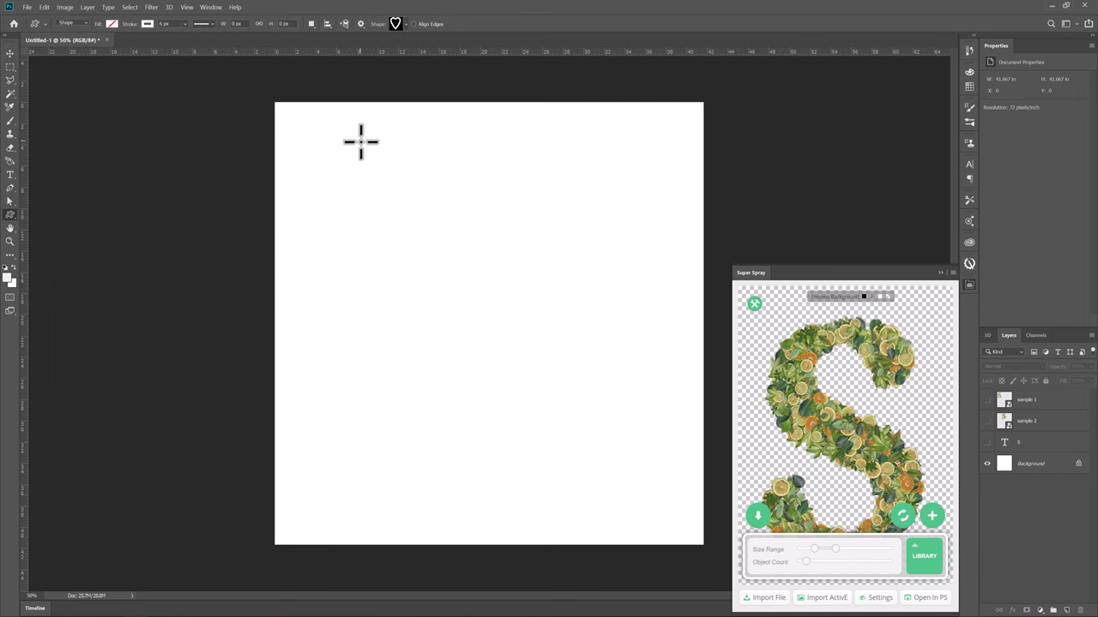
pyautogui.moveTo(350, 170)
pyautogui.mouseDown()
pyautogui.moveTo(682, 502)
pyautogui.moveTo(641, 507)
pyautogui.mouseUp()
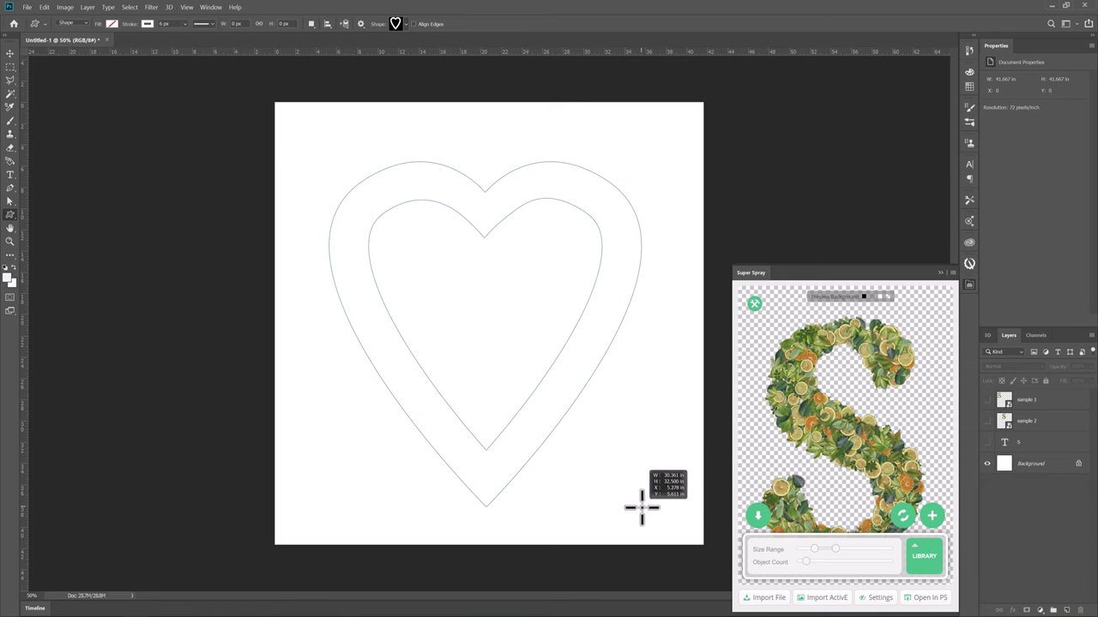
pyautogui.moveTo(642, 507); pyautogui.dragTo(642, 508)
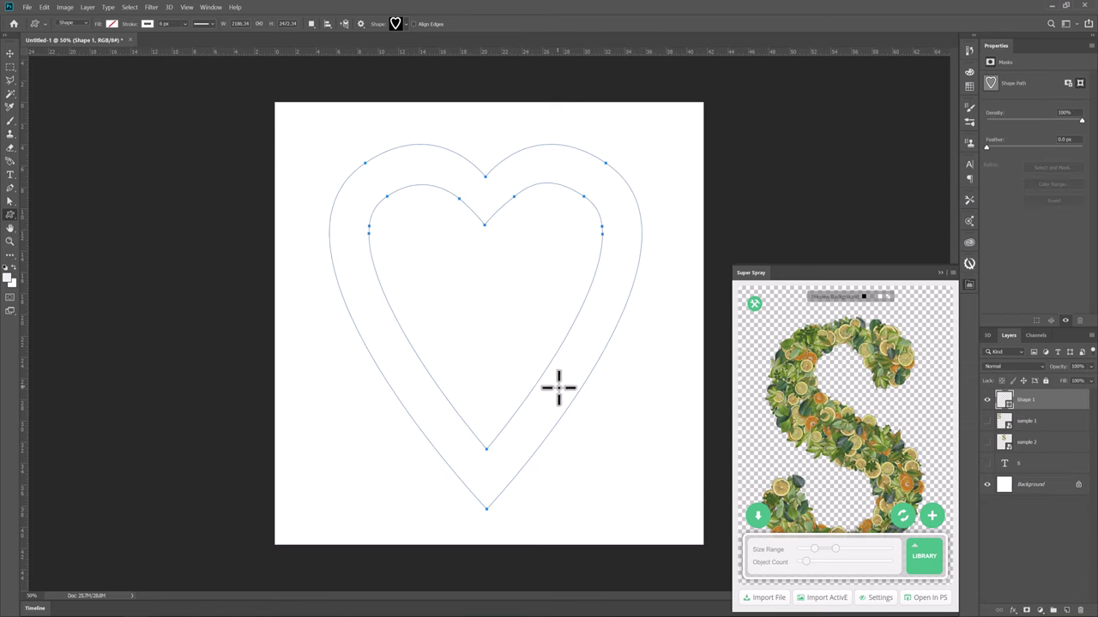
# Step: Set the heart's fill to solid black with no stroke
pyautogui.click(147, 26)
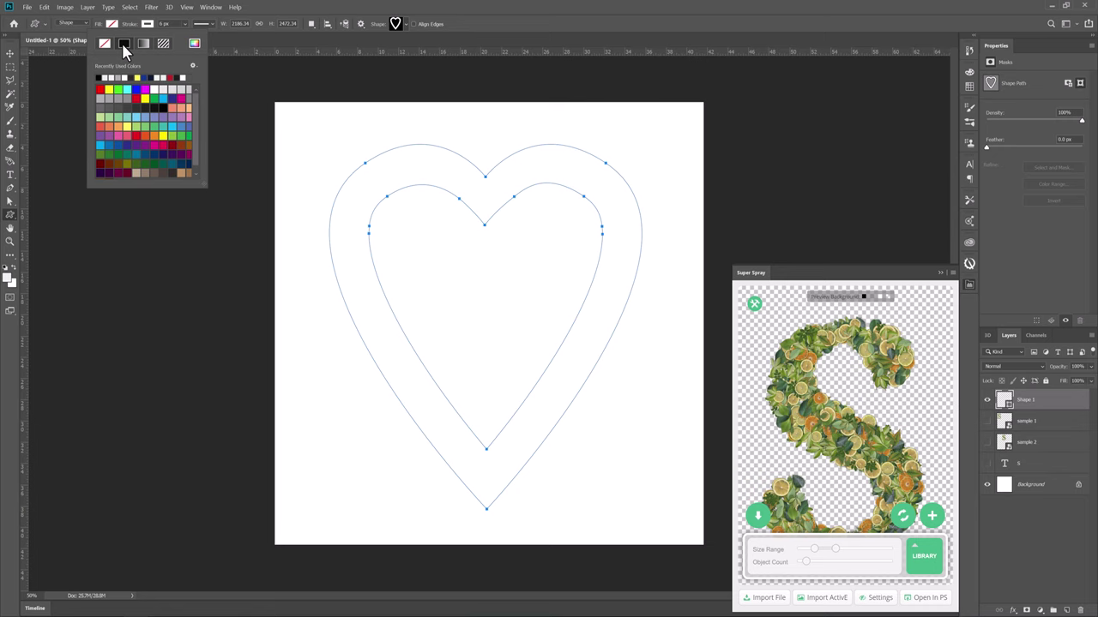
pyautogui.click(121, 43)
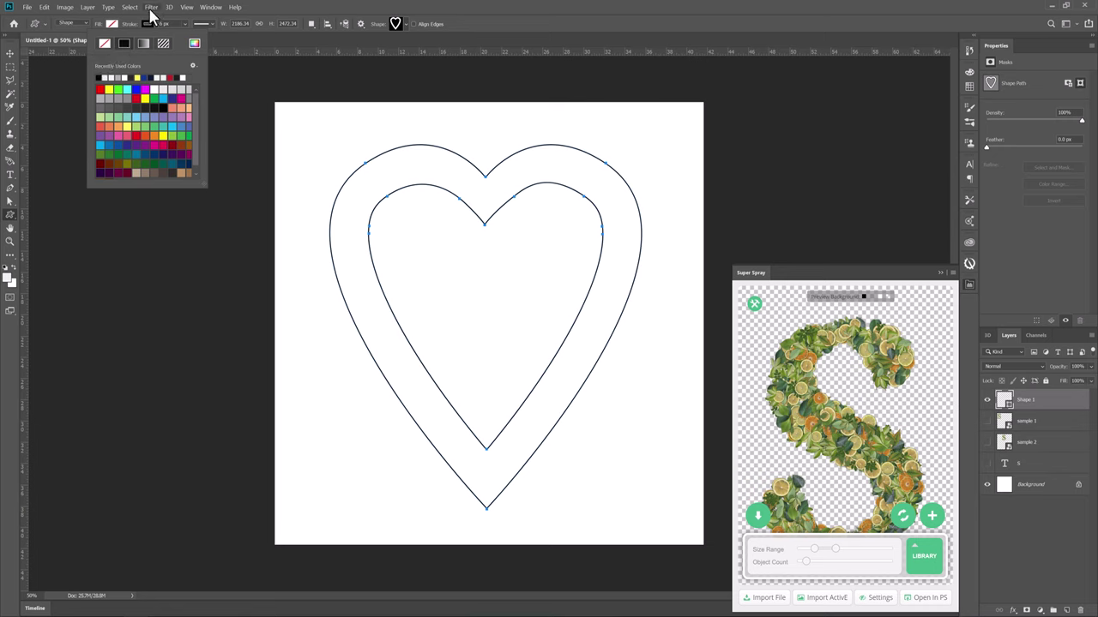
pyautogui.click(145, 25)
pyautogui.click(105, 43)
pyautogui.click(112, 24)
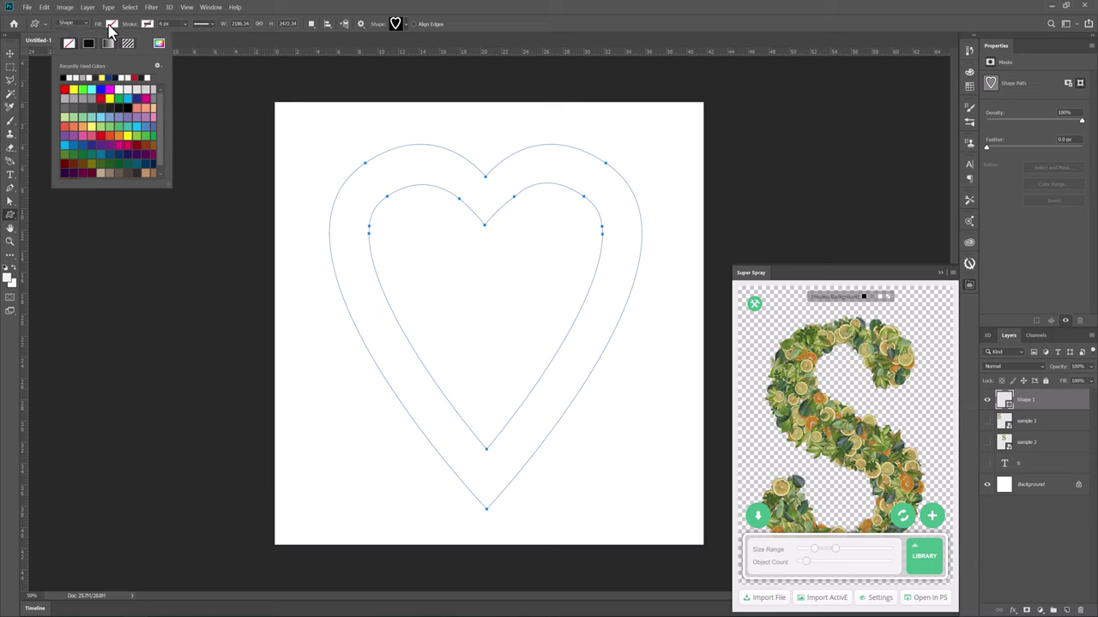
pyautogui.click(63, 77)
pyautogui.press('Return')
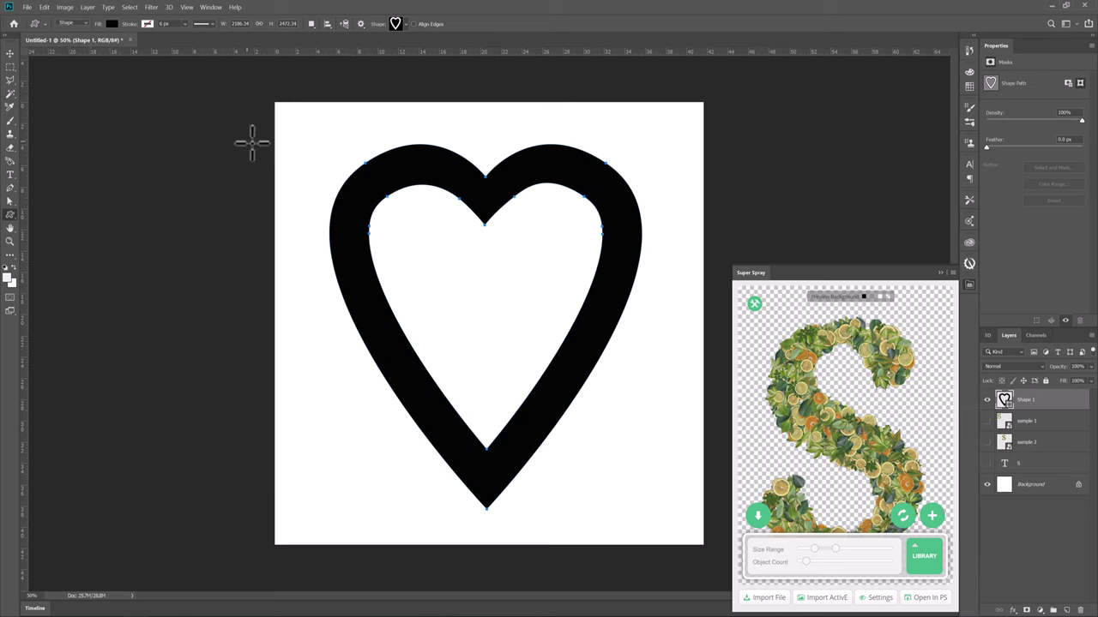
pyautogui.click(9, 53)
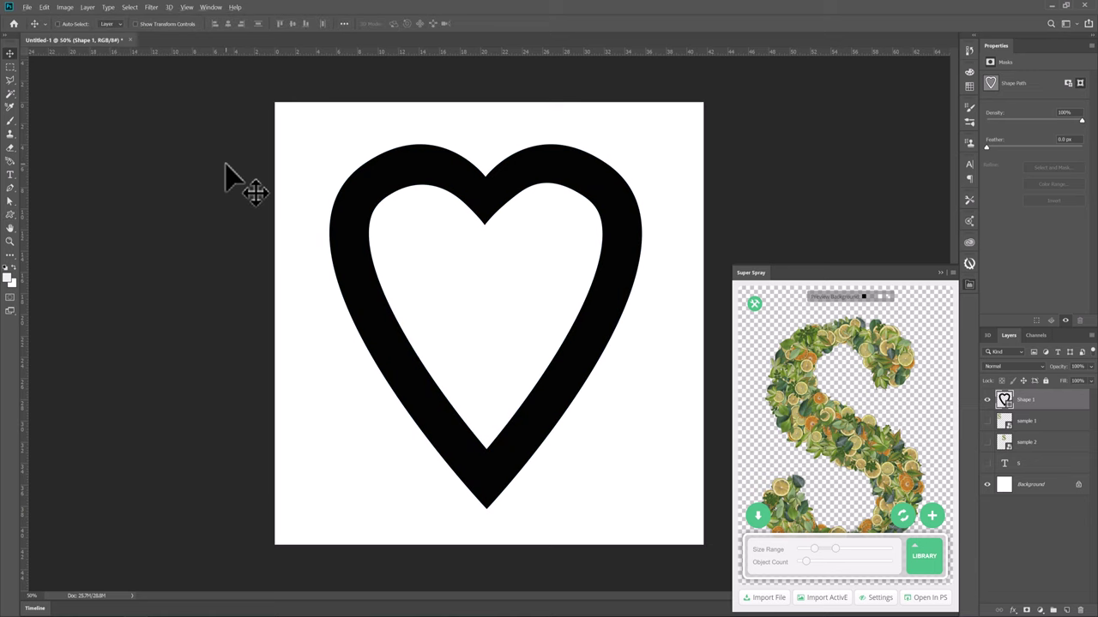
# Step: Export the black heart via Save for Web as a JPEG named 'hearth'
pyautogui.hotkey('ctrl', 'alt', 'shift', 's')
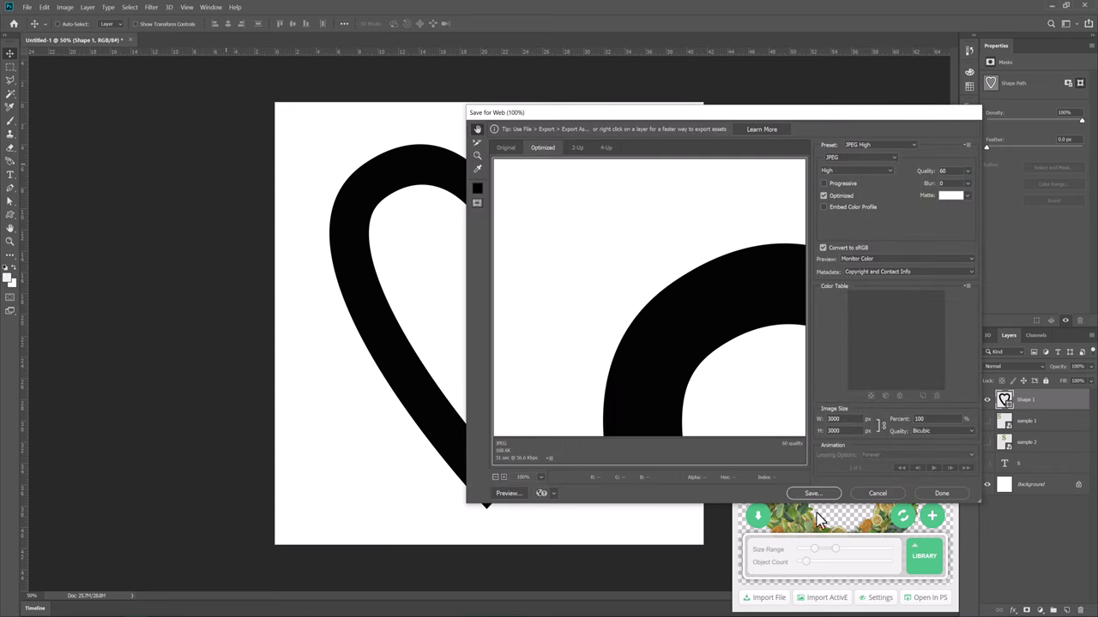
pyautogui.click(813, 494)
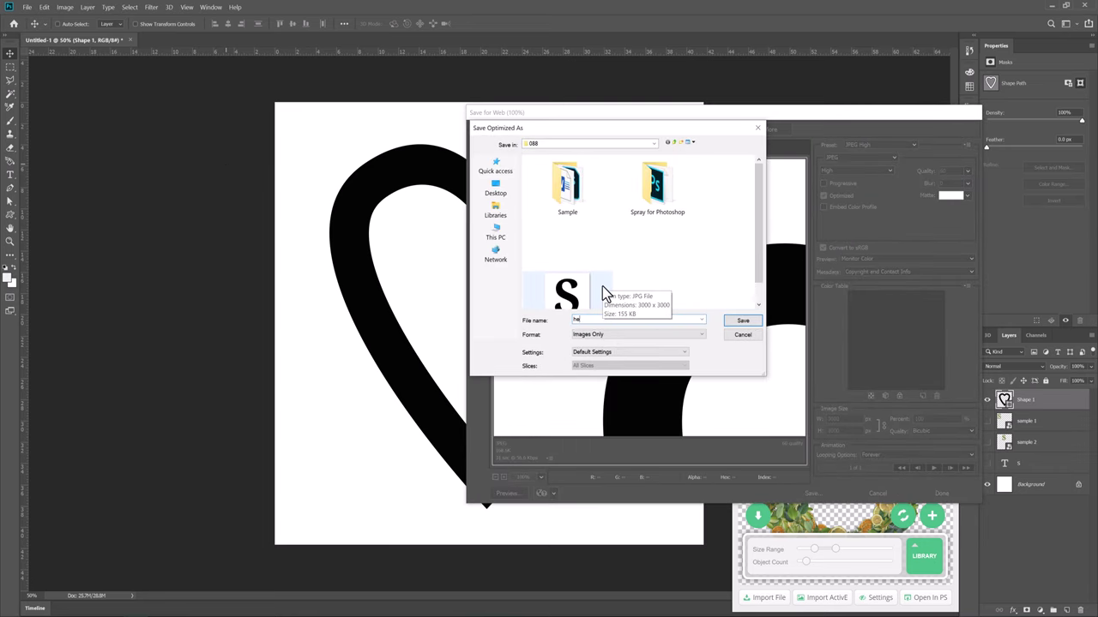
pyautogui.click(741, 323)
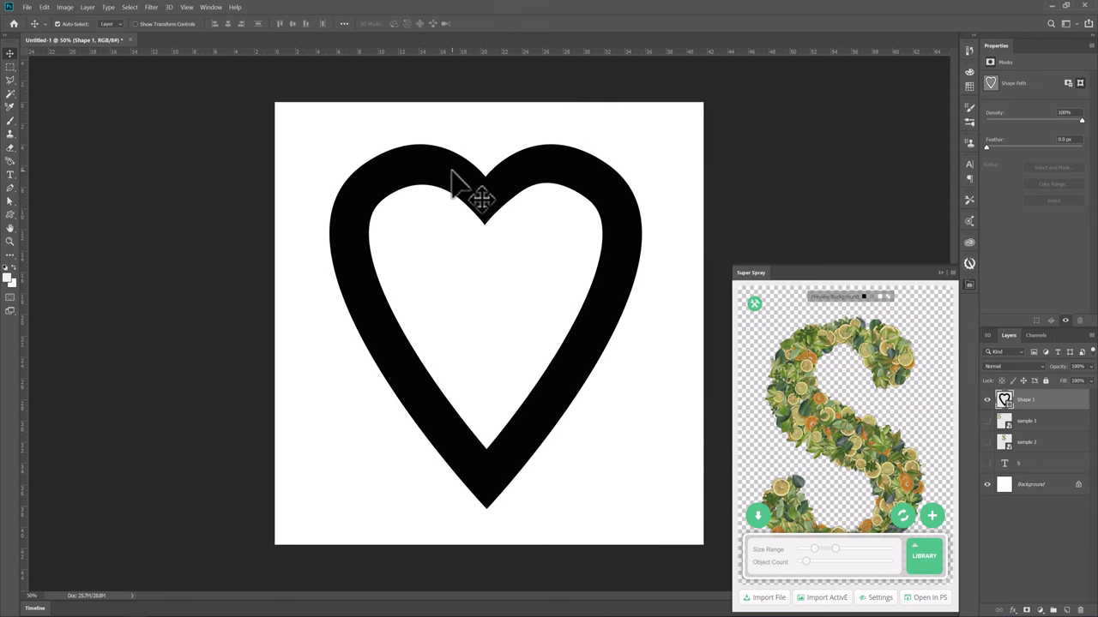
# Step: Hide the black Shape 1 heart, briefly previewing the sprayed S layers before hiding them again
pyautogui.click(987, 400)
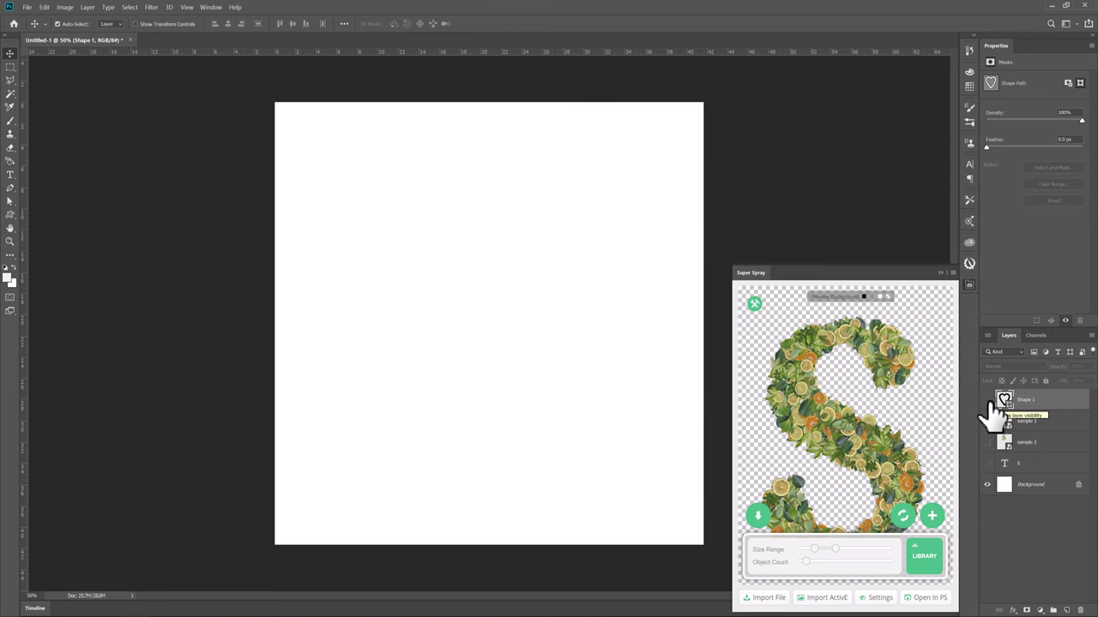
pyautogui.click(987, 421)
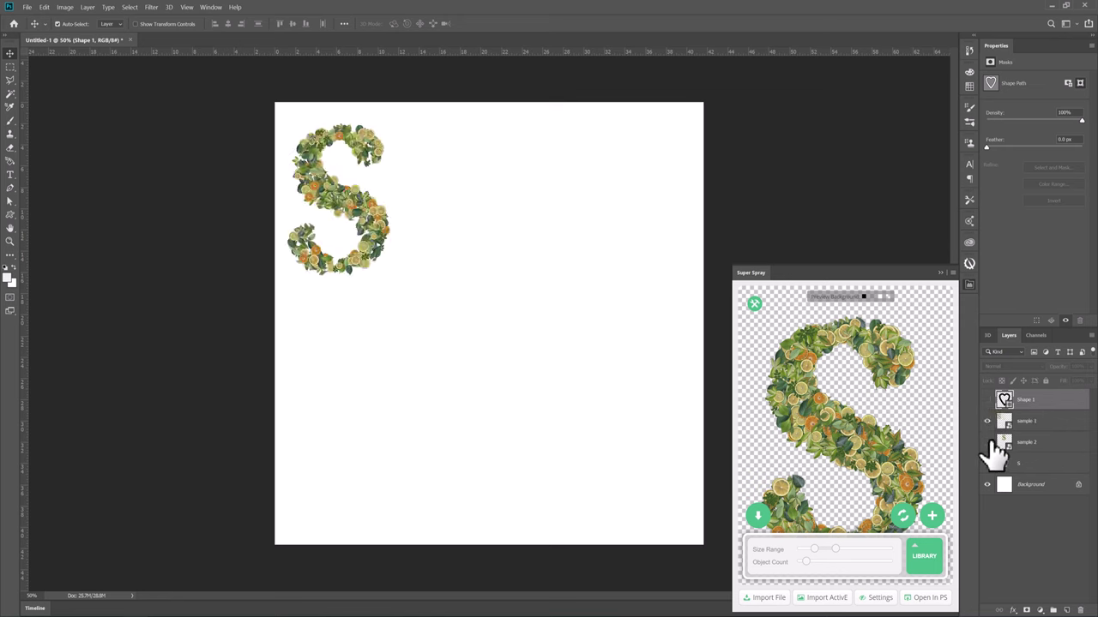
pyautogui.click(987, 442)
pyautogui.click(987, 421)
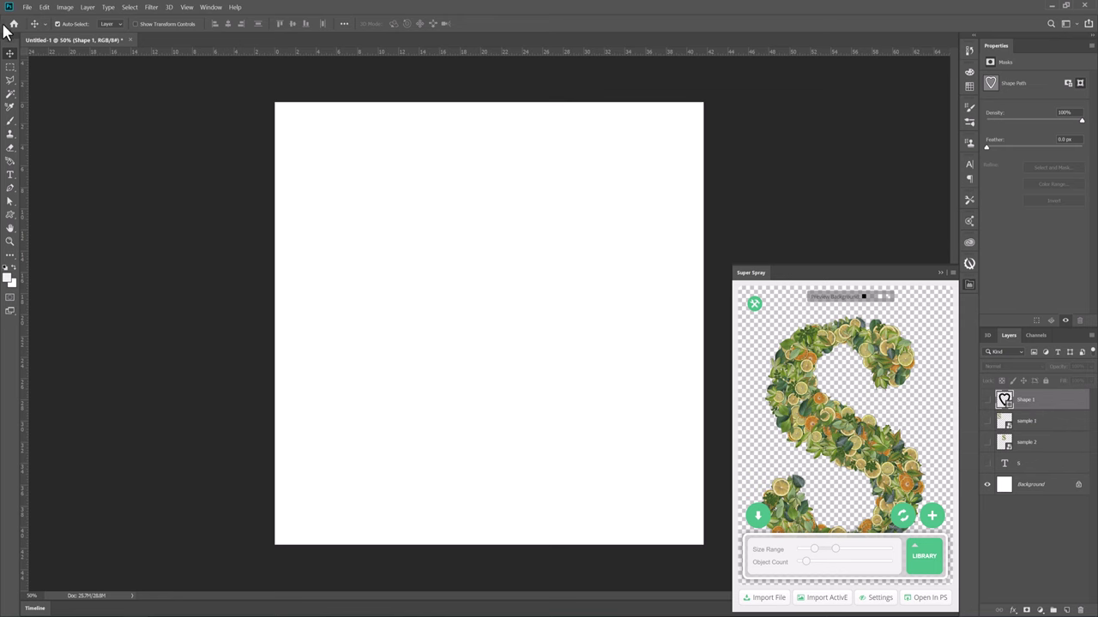
# Step: Reset Super Spray and import the saved heart image as the spray shape
pyautogui.click(753, 305)
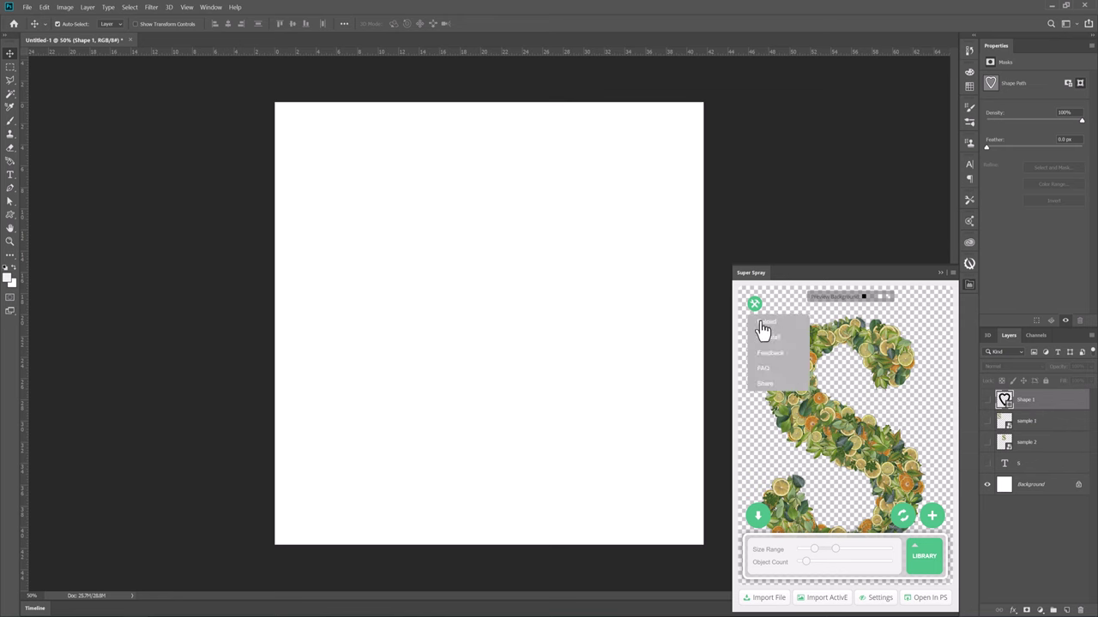
pyautogui.click(762, 326)
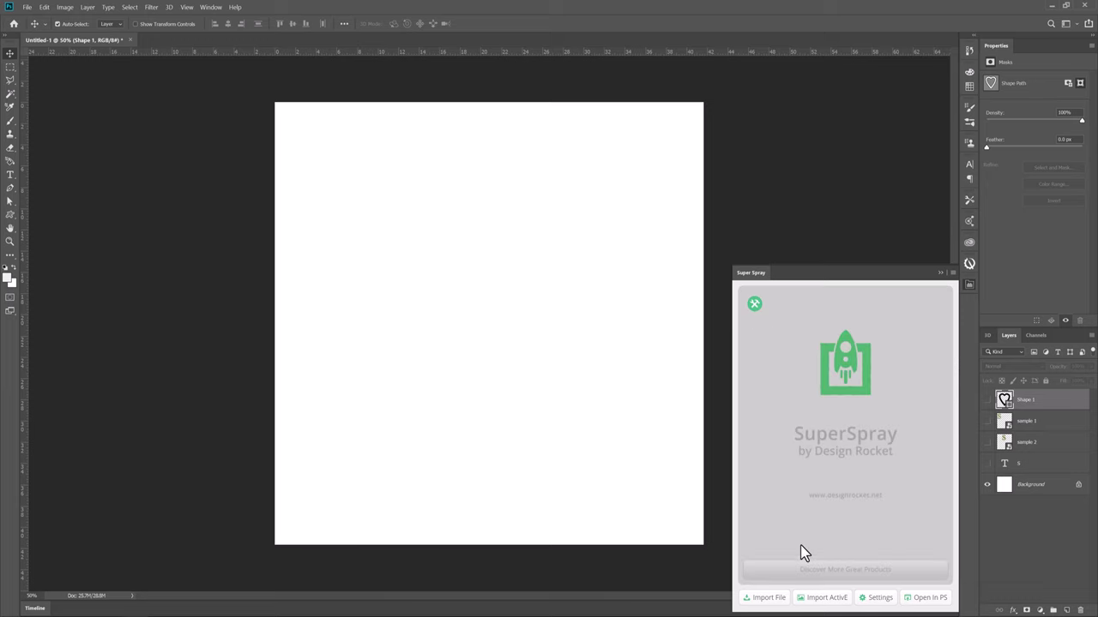
pyautogui.click(776, 600)
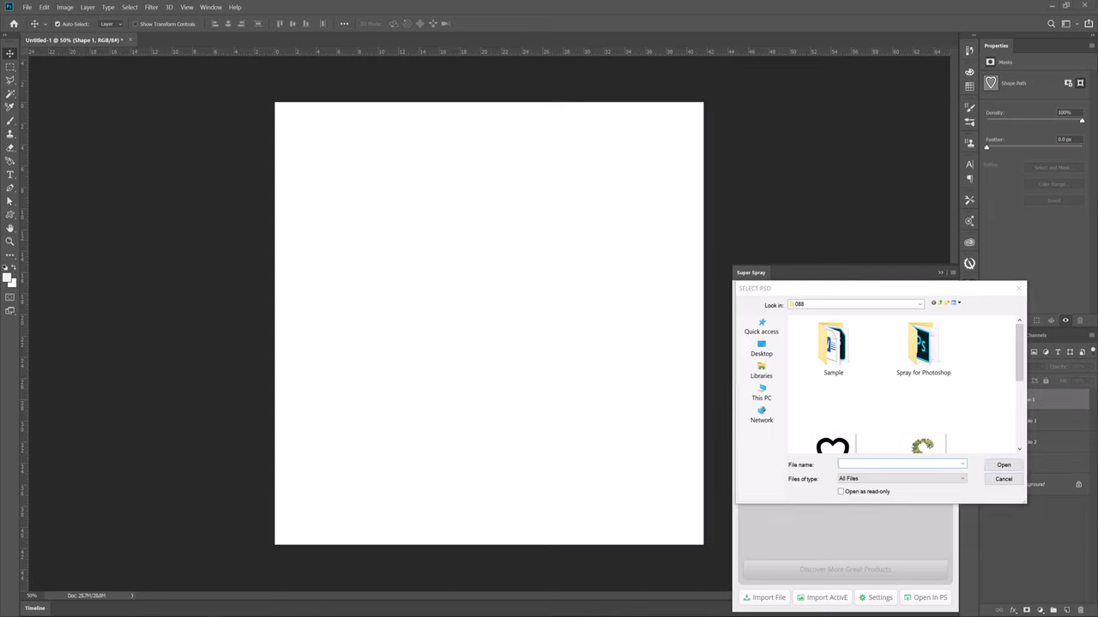
pyautogui.scroll(-1, 837, 441)
pyautogui.doubleClick(838, 441)
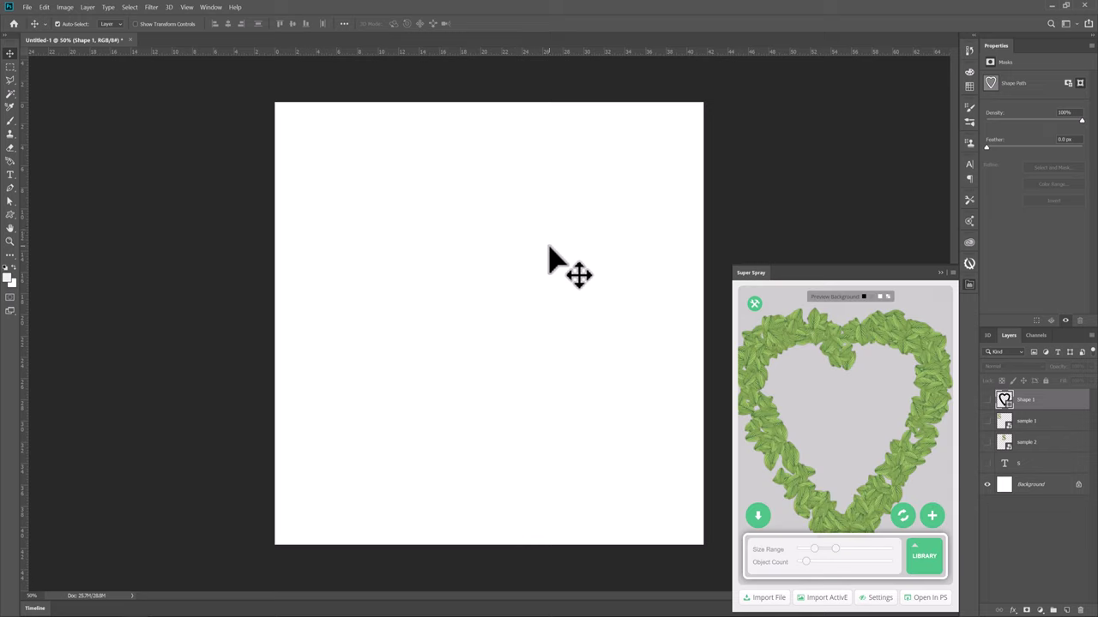
# Step: Choose four flowers from the PlainTexturesCom - Flowers collection in the spray library
pyautogui.click(932, 562)
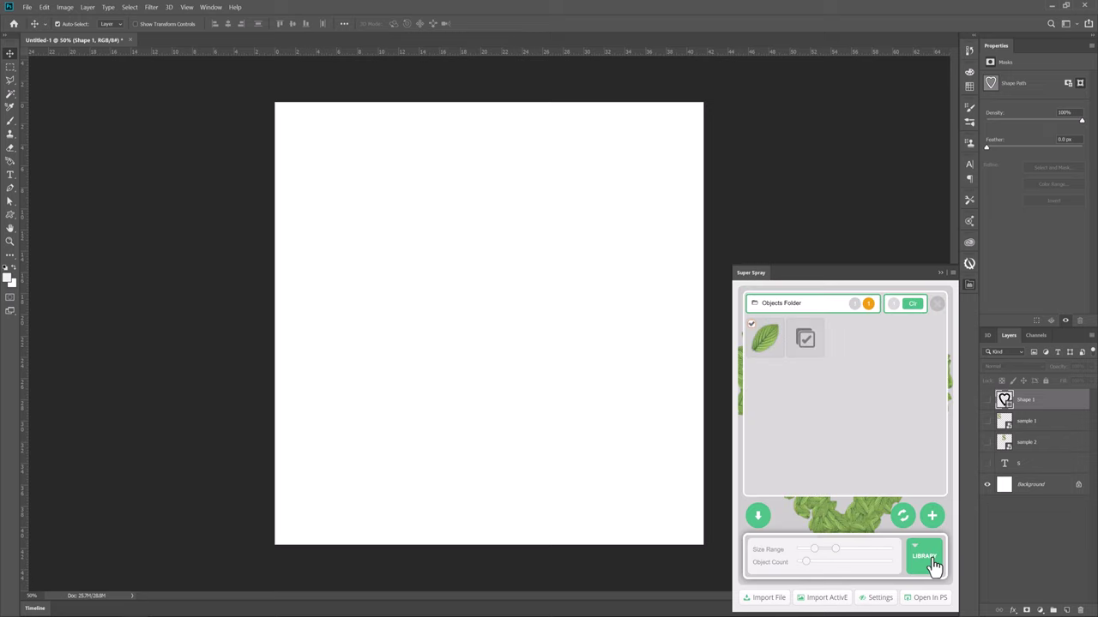
pyautogui.click(838, 306)
pyautogui.click(830, 335)
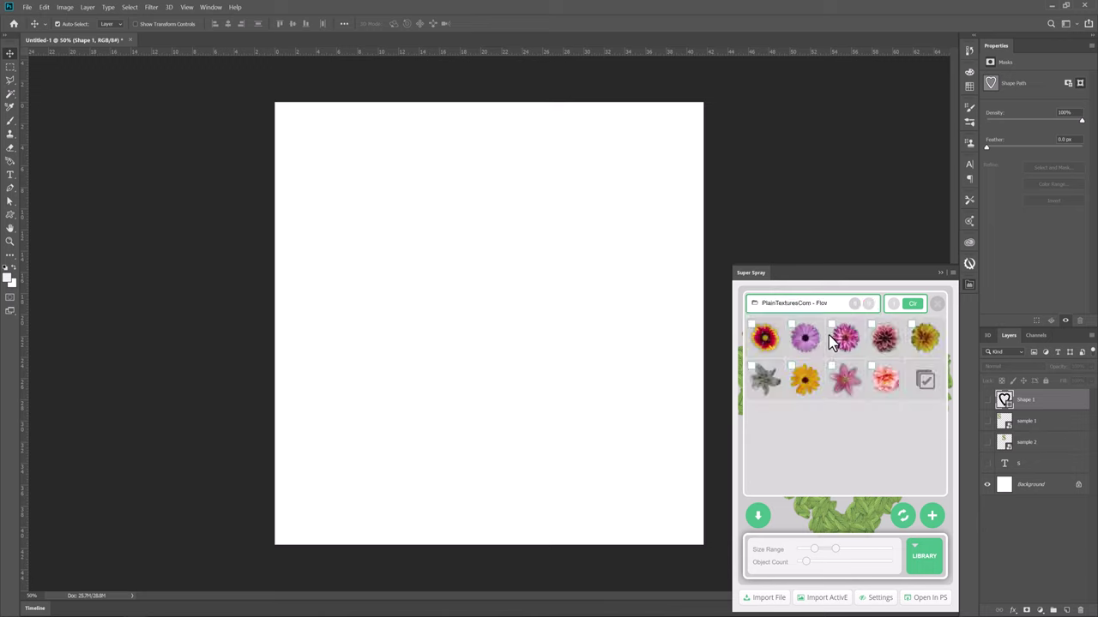
pyautogui.click(754, 331)
pyautogui.click(798, 377)
pyautogui.click(842, 335)
pyautogui.click(878, 336)
# Step: Generate and regenerate the flower heart, preview it on transparency, and start saving the spray
pyautogui.click(900, 516)
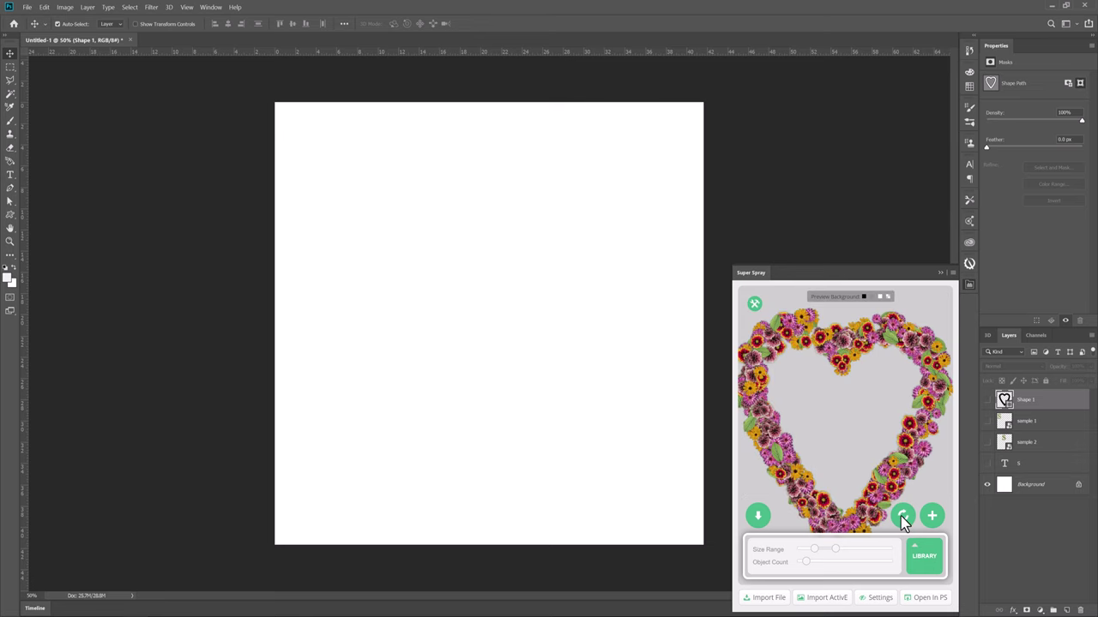
pyautogui.click(902, 517)
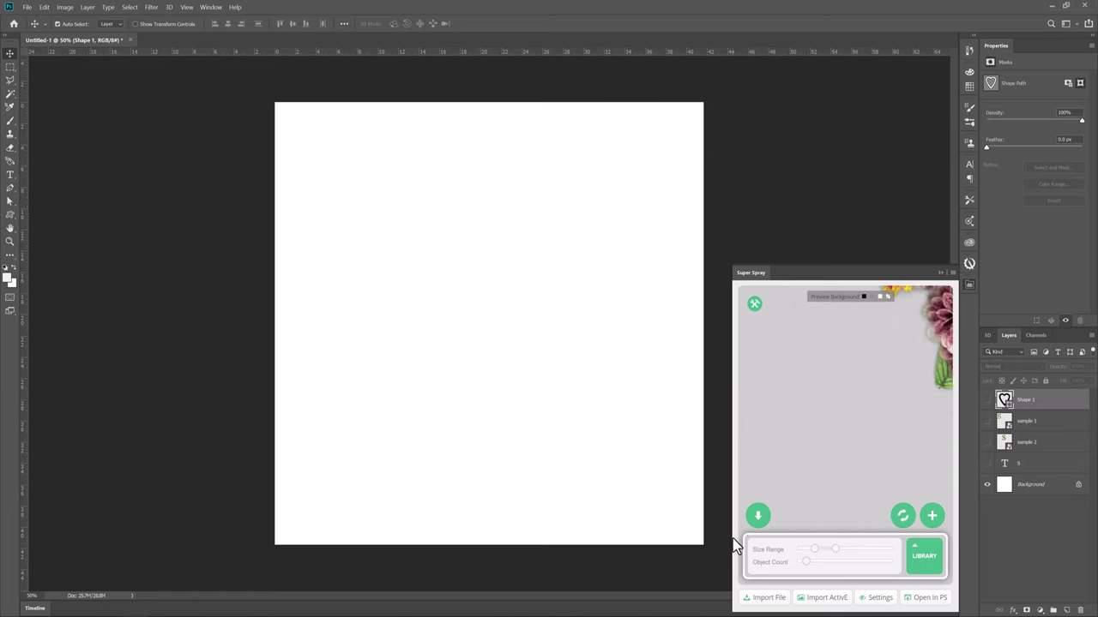
pyautogui.click(862, 296)
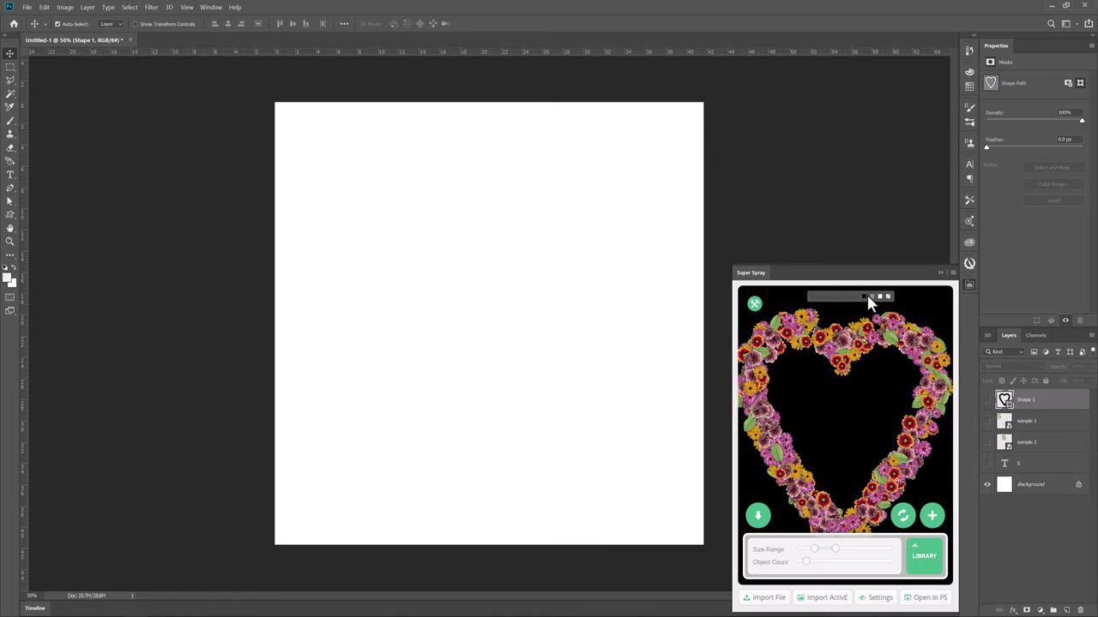
pyautogui.click(879, 296)
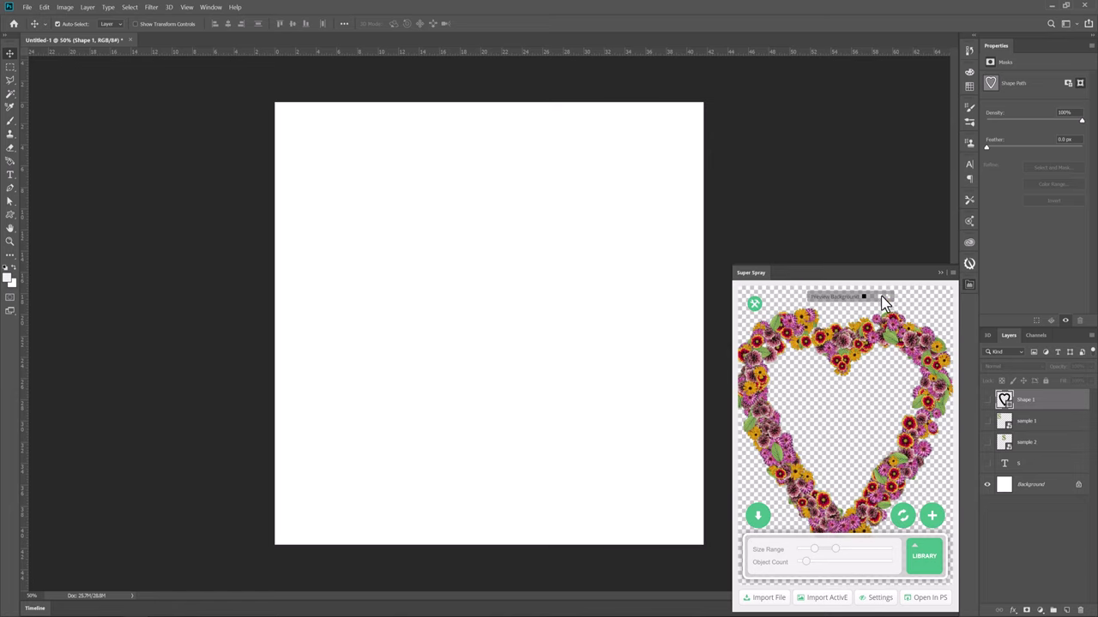
pyautogui.click(758, 518)
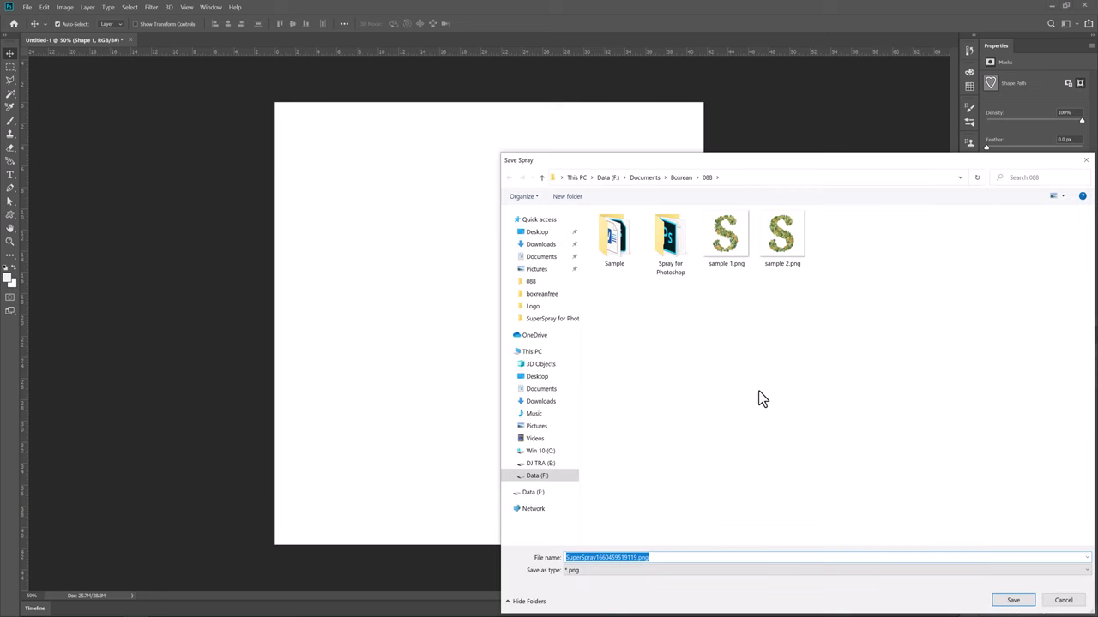
# Step: Save the flower heart as sample 3.png and drag it onto the canvas
pyautogui.write('sample')
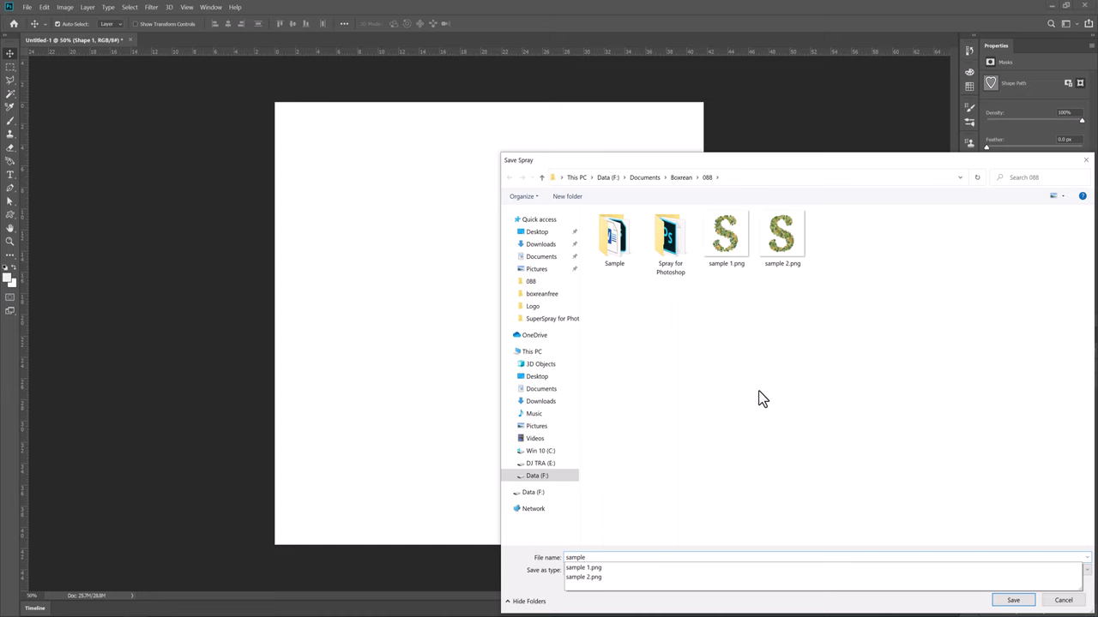
pyautogui.write(' 3.')
pyautogui.write('ng')
pyautogui.press('Return')
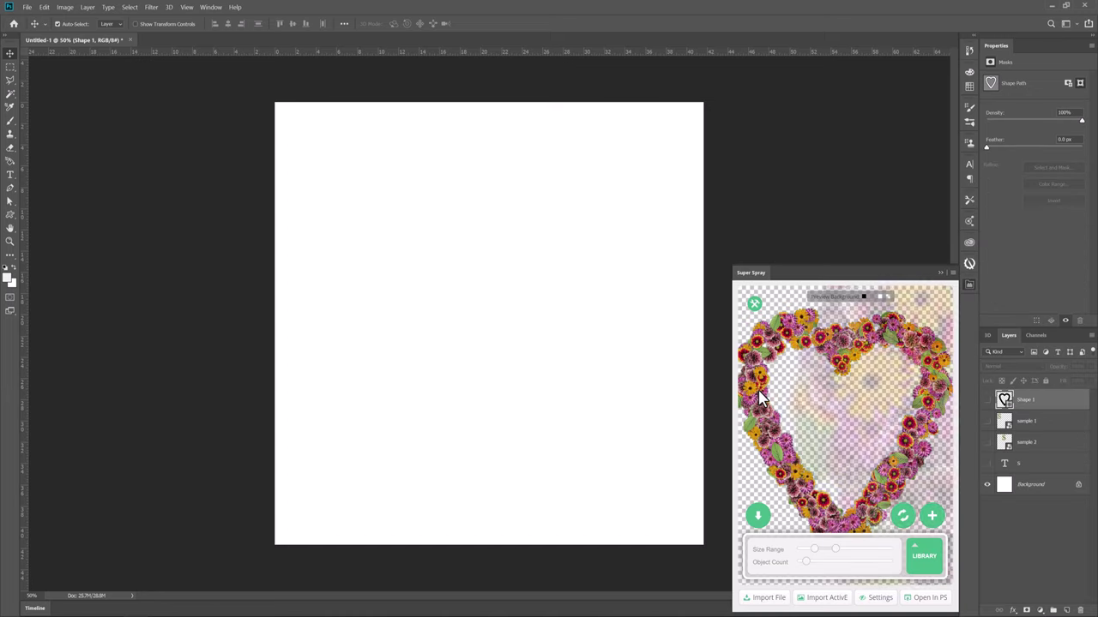
pyautogui.click(105, 603)
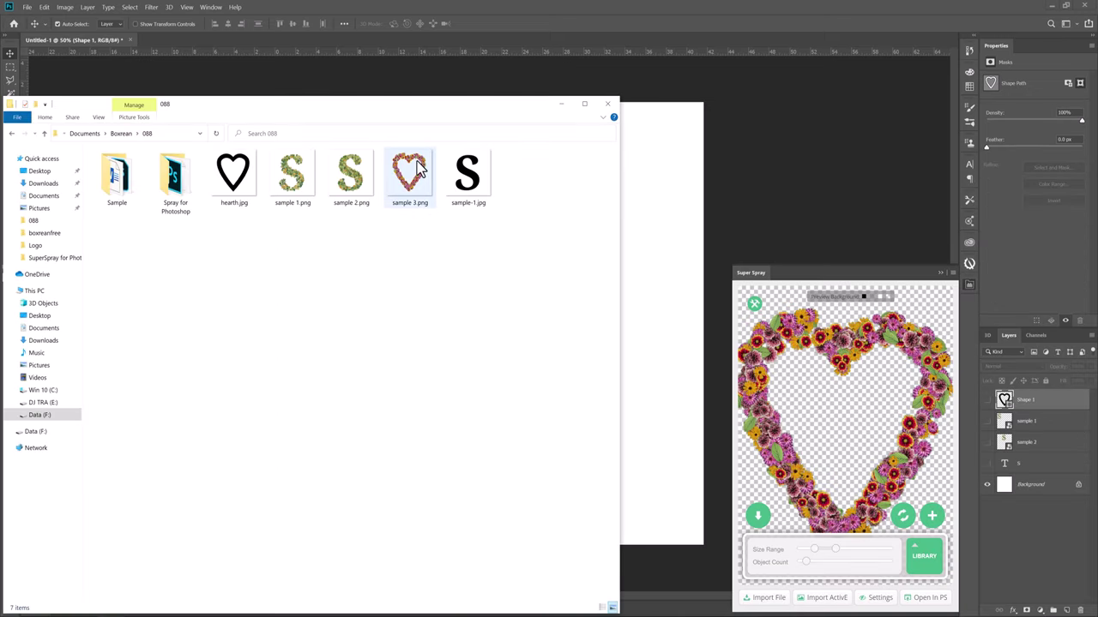
pyautogui.moveTo(382, 171); pyautogui.dragTo(668, 315)
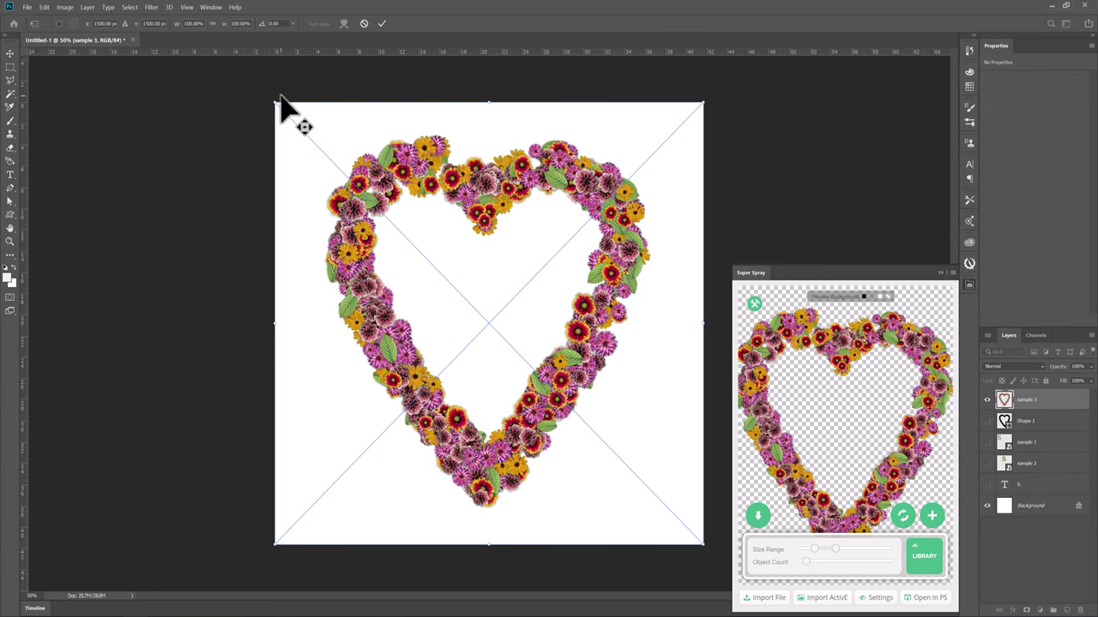
# Step: Shrink the sample 3 heart and position it in the lower-left area
pyautogui.moveTo(273, 105); pyautogui.dragTo(296, 120)
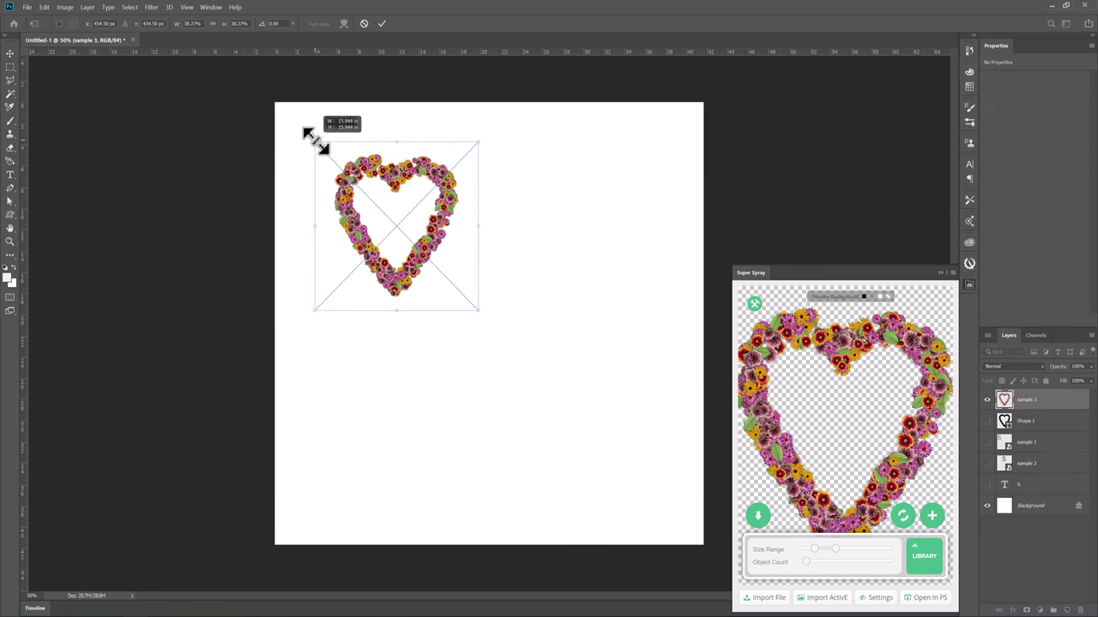
pyautogui.moveTo(416, 261)
pyautogui.mouseDown()
pyautogui.moveTo(403, 360)
pyautogui.moveTo(386, 380)
pyautogui.mouseUp()
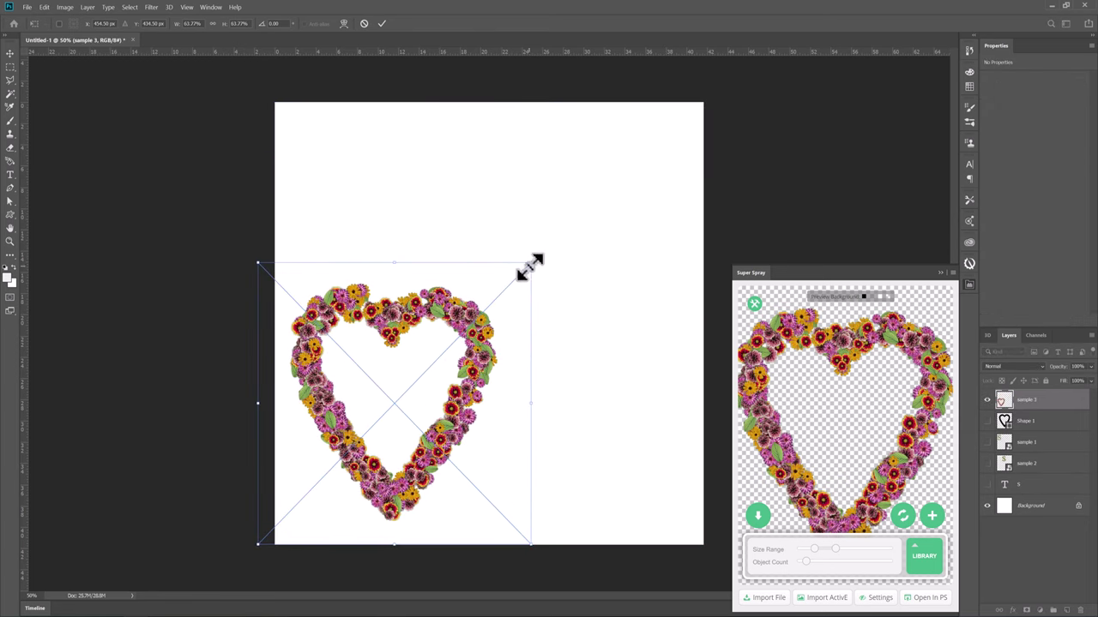
pyautogui.moveTo(527, 263); pyautogui.dragTo(514, 278)
pyautogui.press('Return')
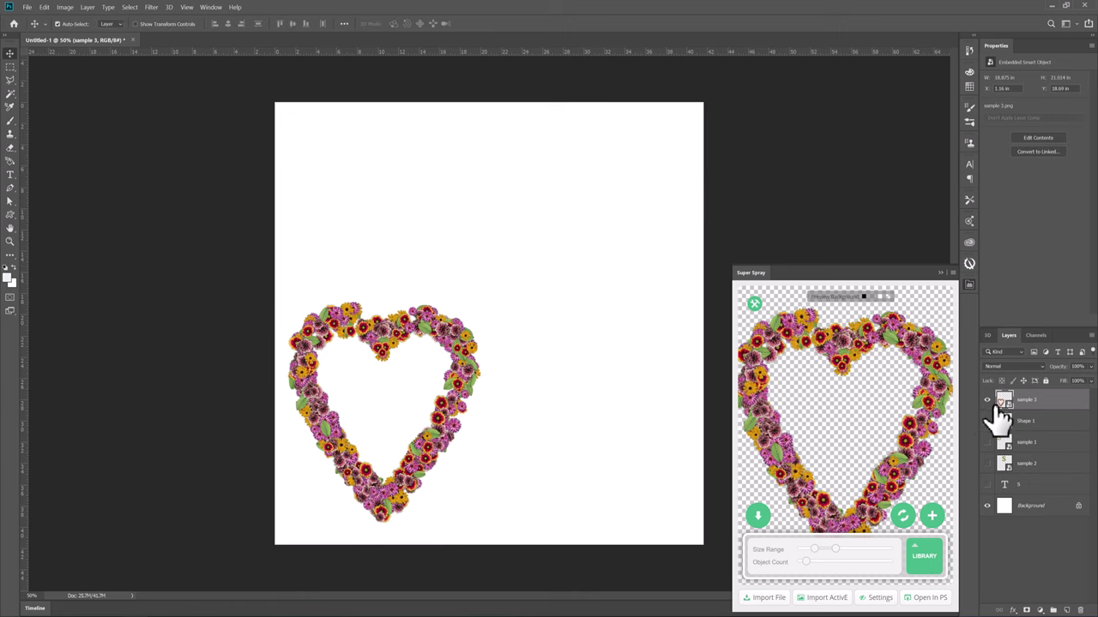
# Step: Hide the Shape 1 heart and show the sample 1 and sample 2 S letters
pyautogui.click(986, 421)
pyautogui.click(986, 441)
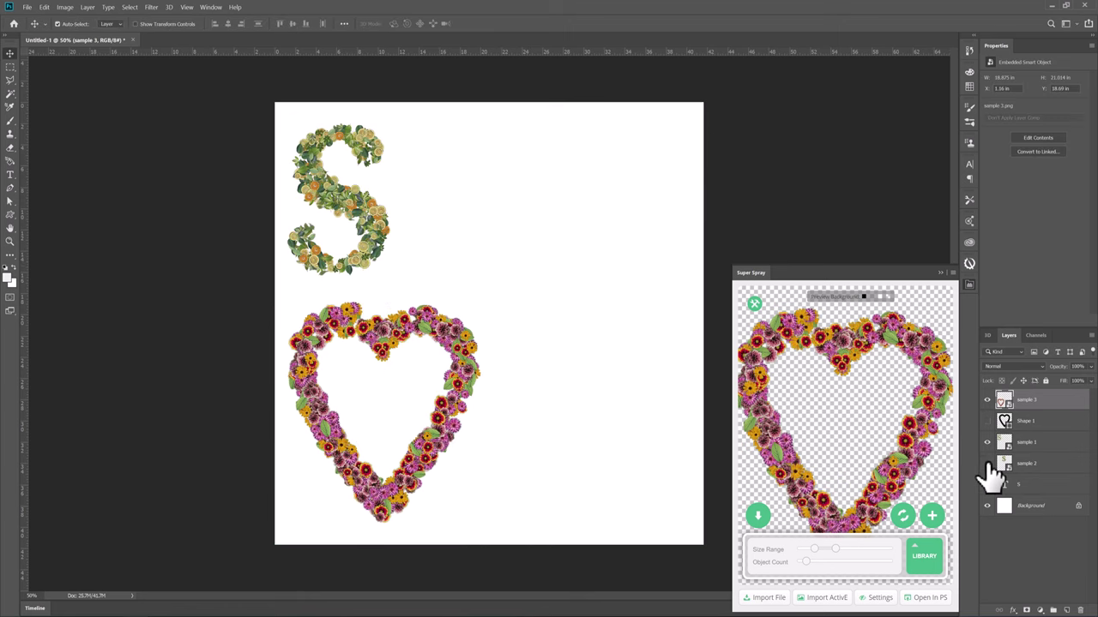
pyautogui.click(986, 463)
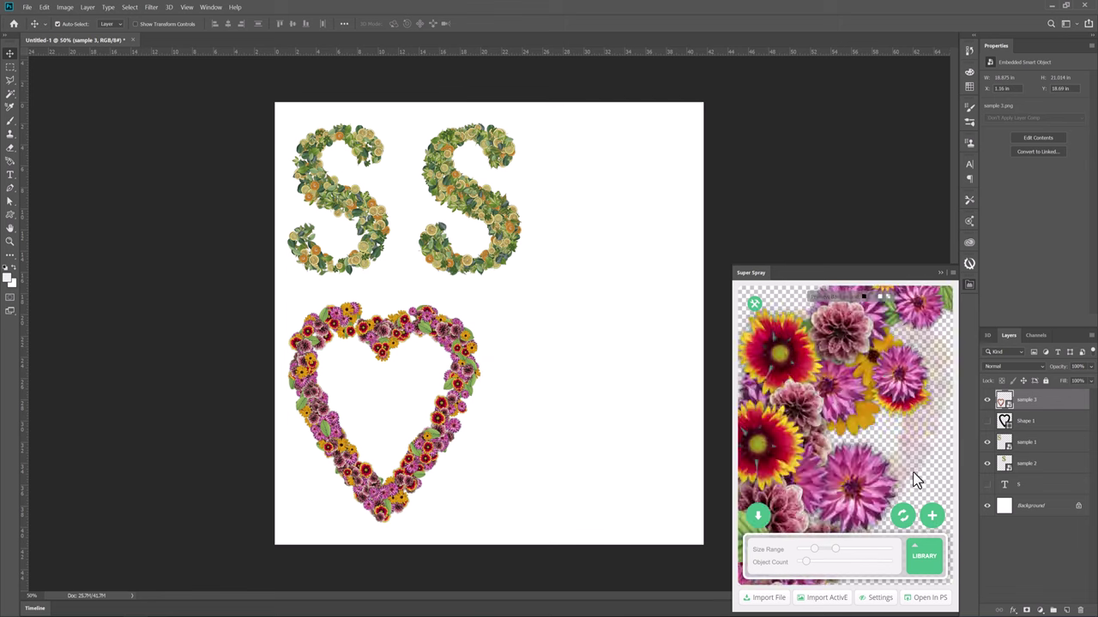
# Step: Re-spray the heart with all flowers selected, then switch the library to the Leaves folder
pyautogui.click(922, 564)
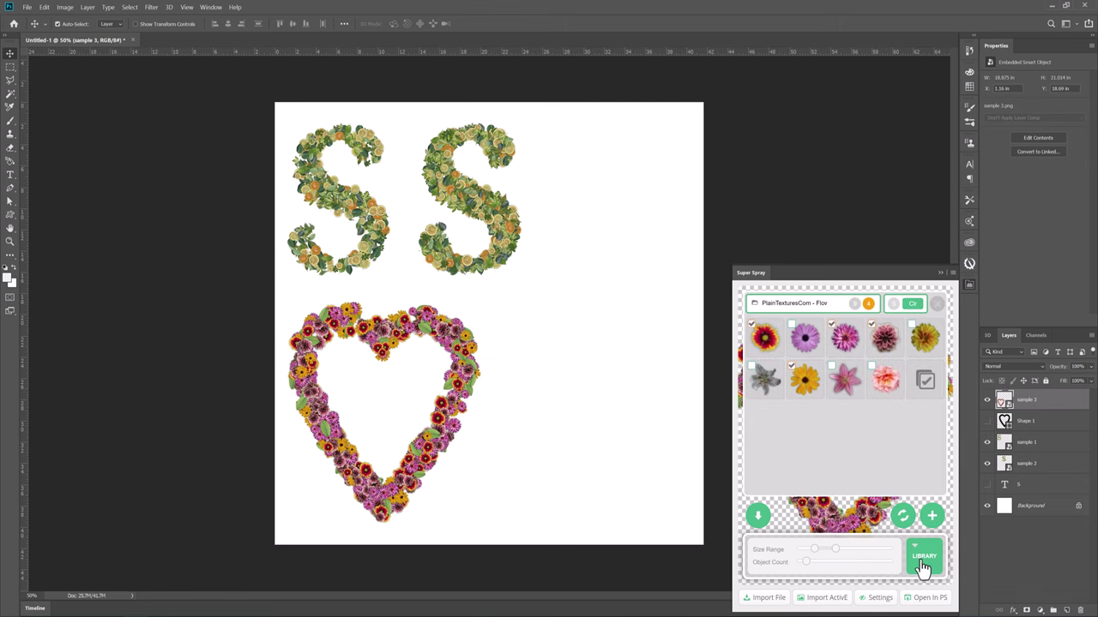
pyautogui.click(928, 382)
pyautogui.click(902, 516)
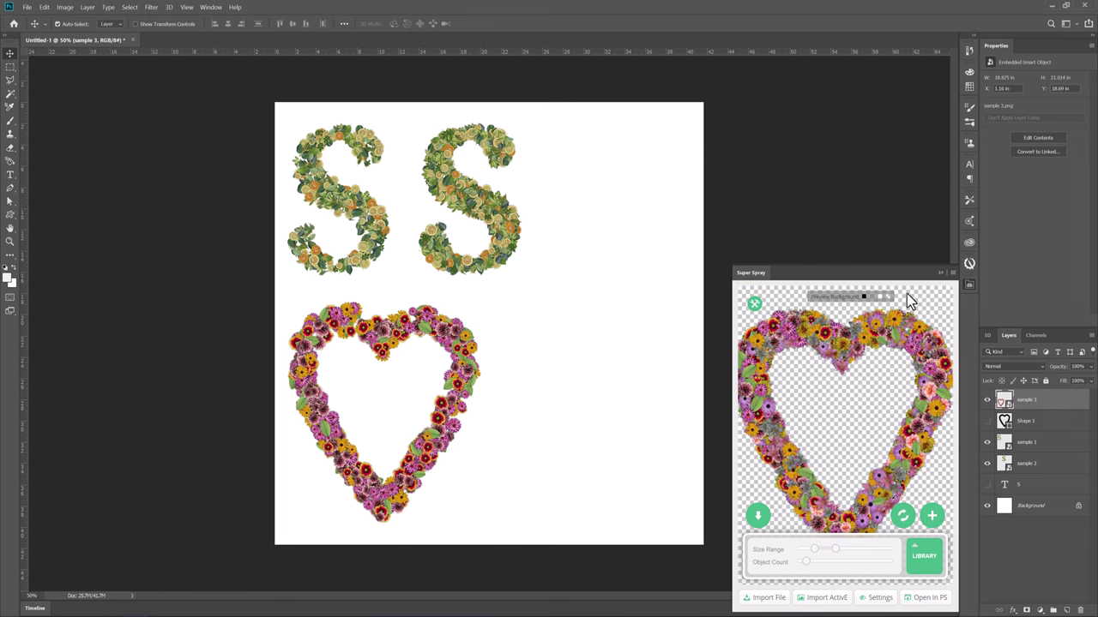
pyautogui.click(923, 555)
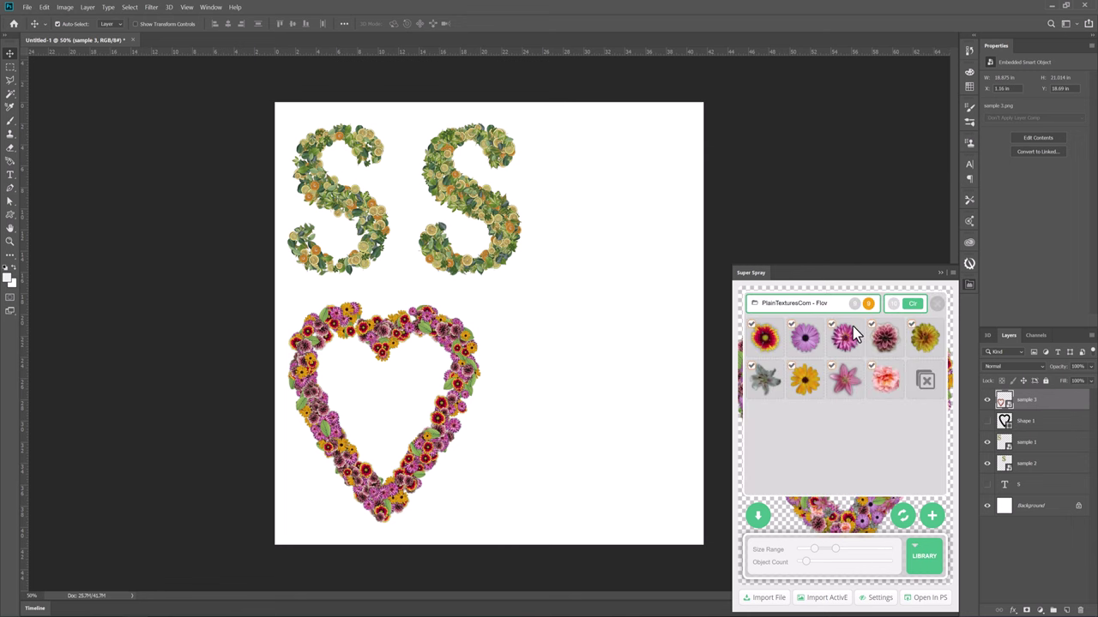
pyautogui.click(835, 303)
pyautogui.click(793, 365)
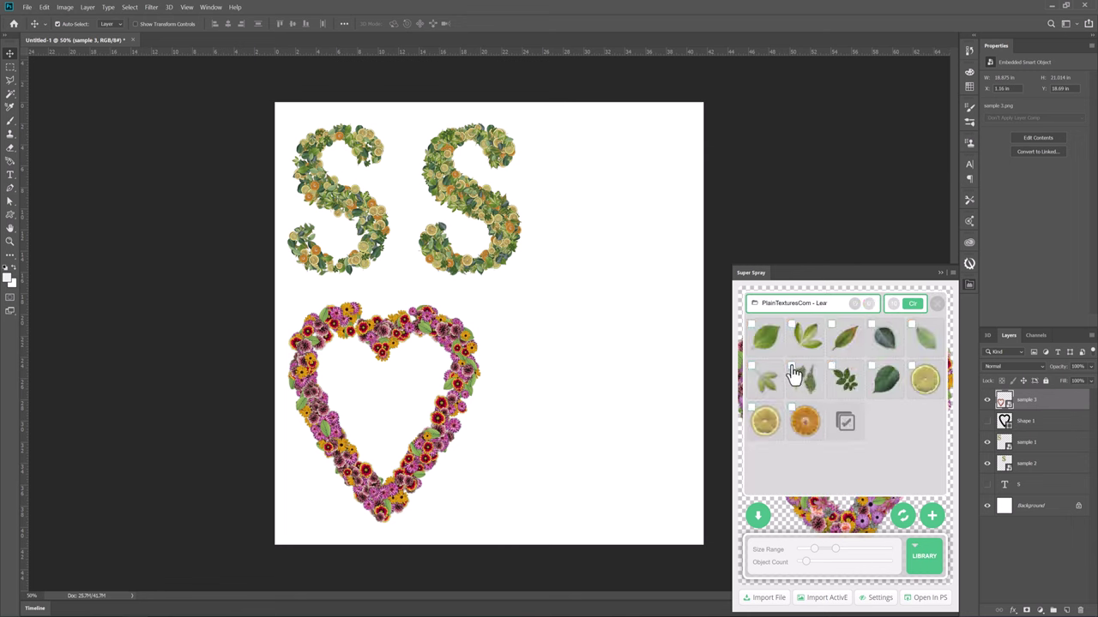
# Step: Add two leaf images to the flowers and re-spray the heart
pyautogui.click(790, 366)
pyautogui.click(831, 366)
pyautogui.click(906, 514)
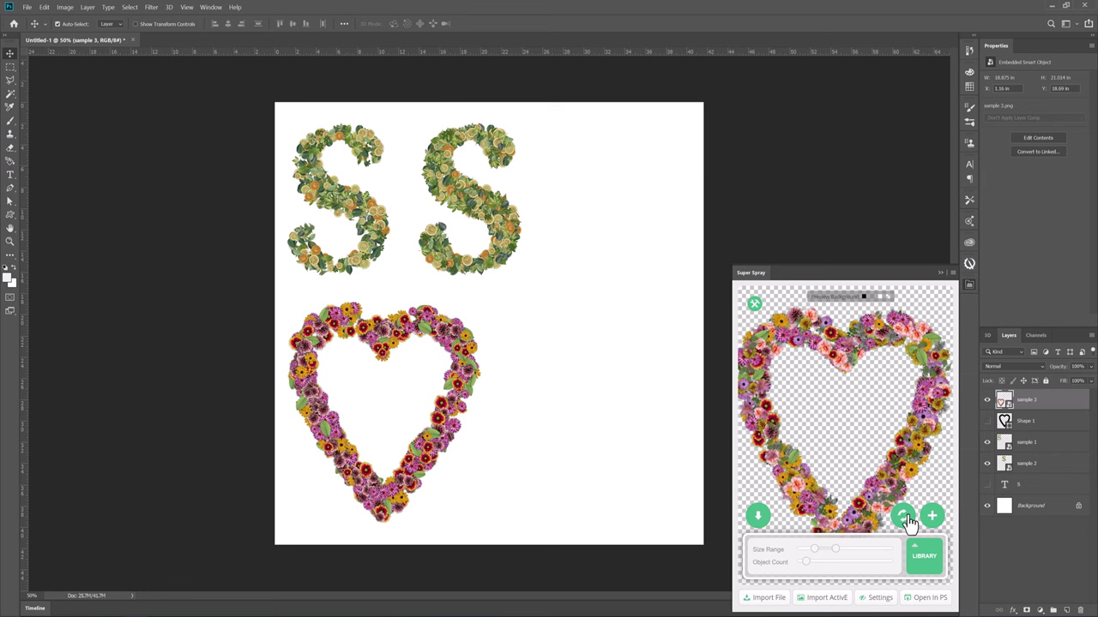
# Step: Add the dark leaf, generate a fresh heart spray, and start saving it
pyautogui.click(941, 557)
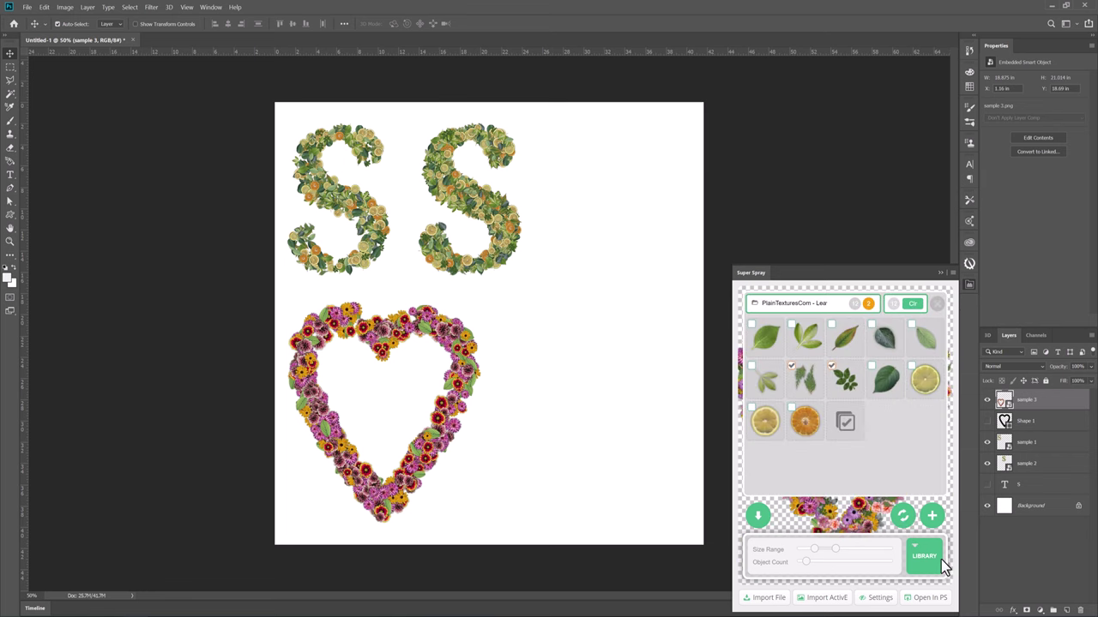
pyautogui.click(871, 324)
pyautogui.click(905, 523)
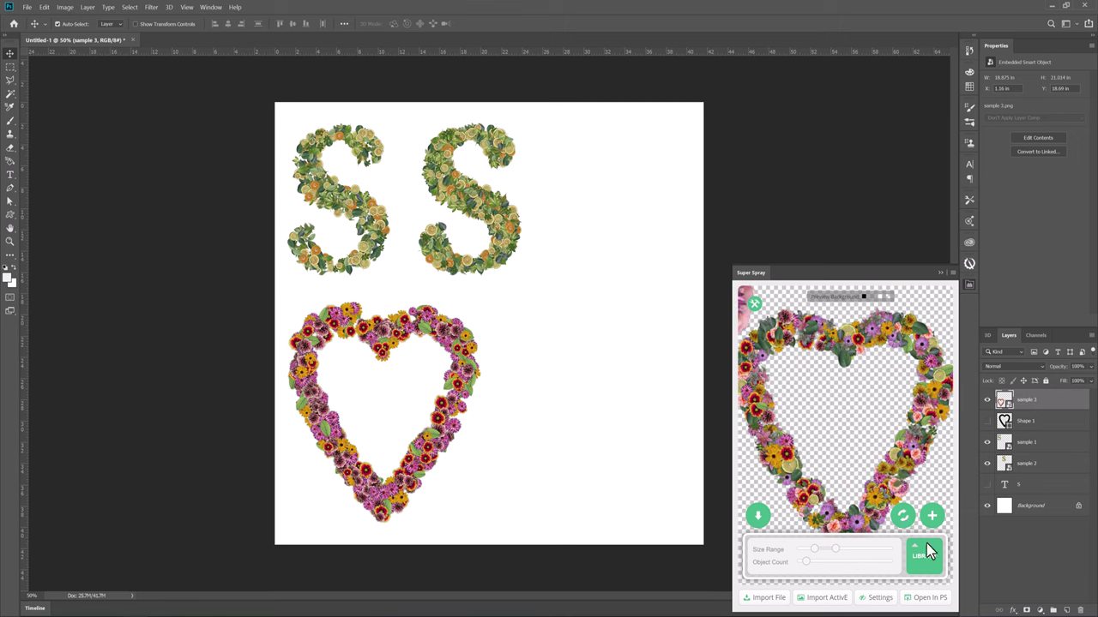
pyautogui.click(759, 517)
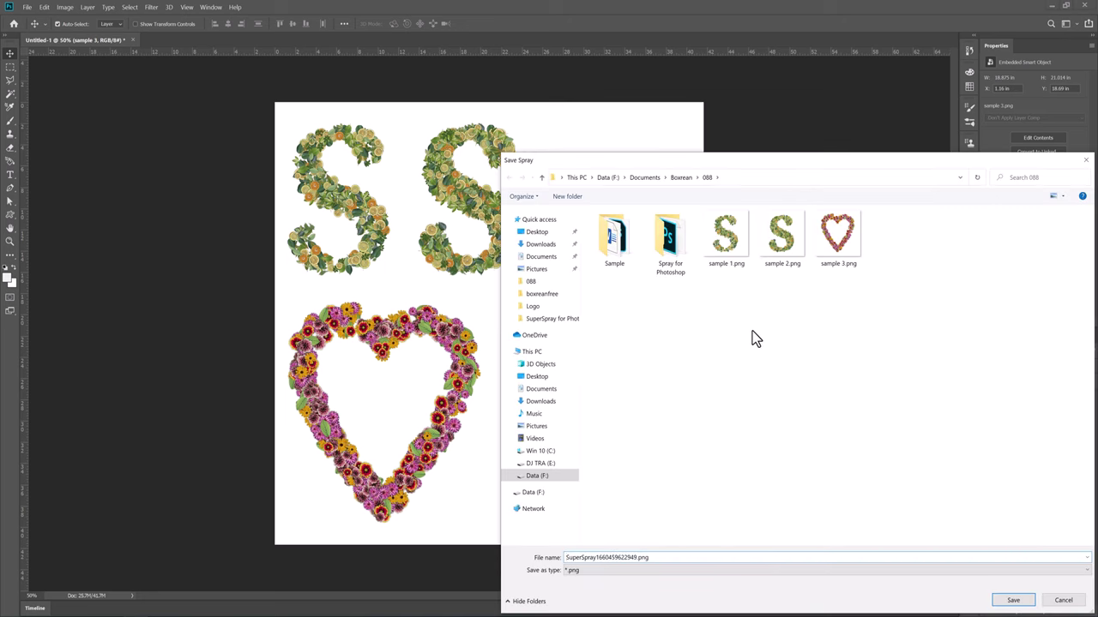
# Step: Save the leafy heart spray as sample 4.png and place it on the canvas
pyautogui.write('samp')
pyautogui.write('4')
pyautogui.press('Return')
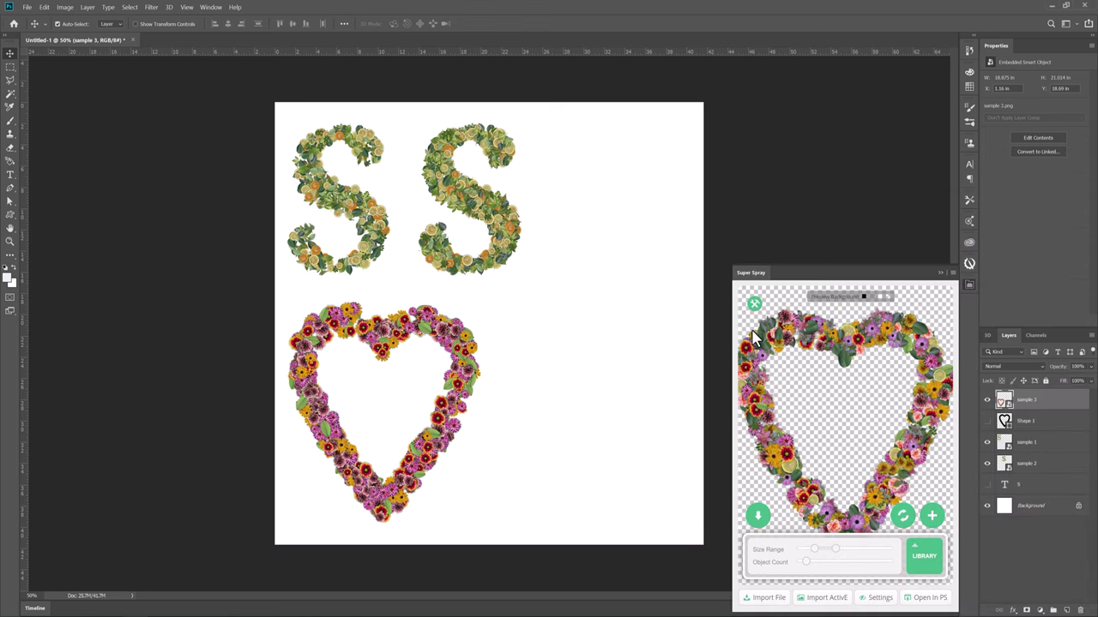
pyautogui.click(115, 613)
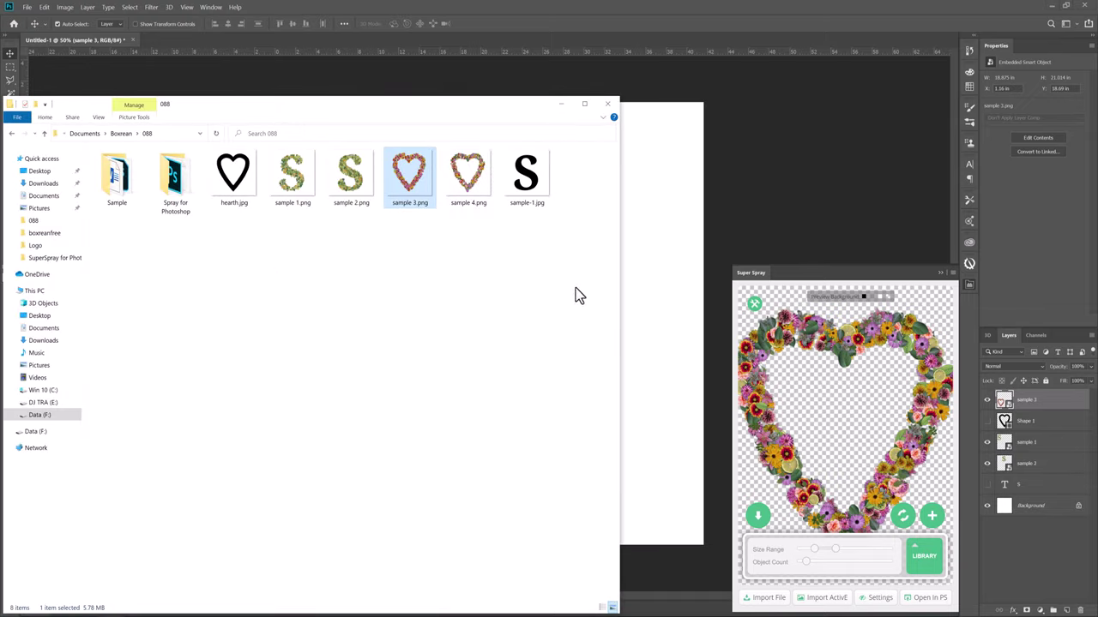
pyautogui.moveTo(469, 176); pyautogui.dragTo(651, 386)
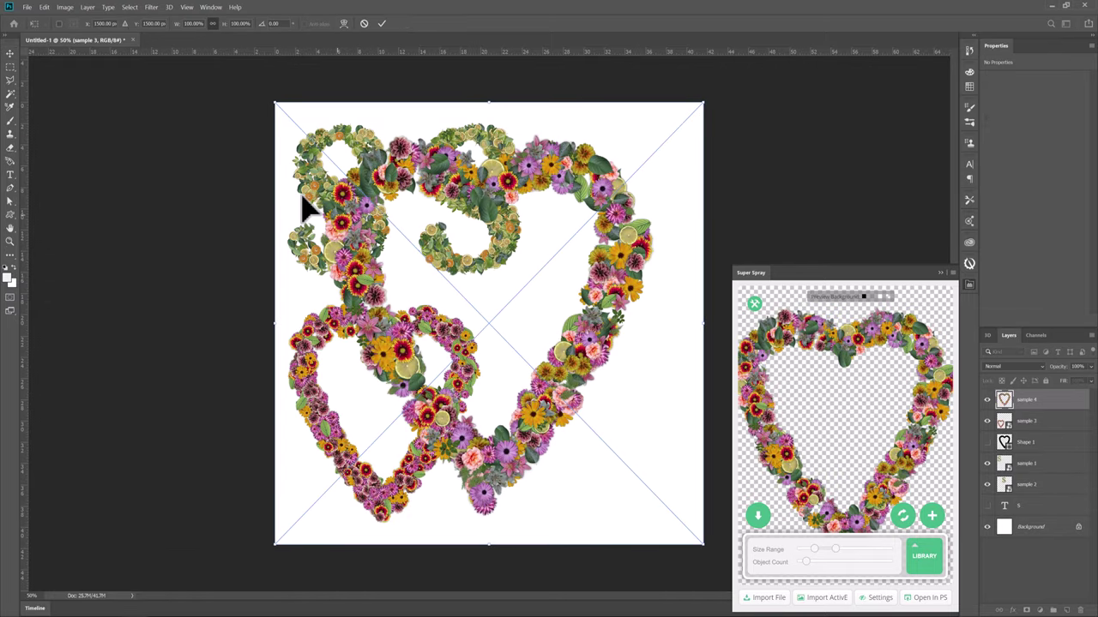
# Step: Shrink the sample 4 heart and line it up beside the first heart
pyautogui.moveTo(274, 103); pyautogui.dragTo(352, 199)
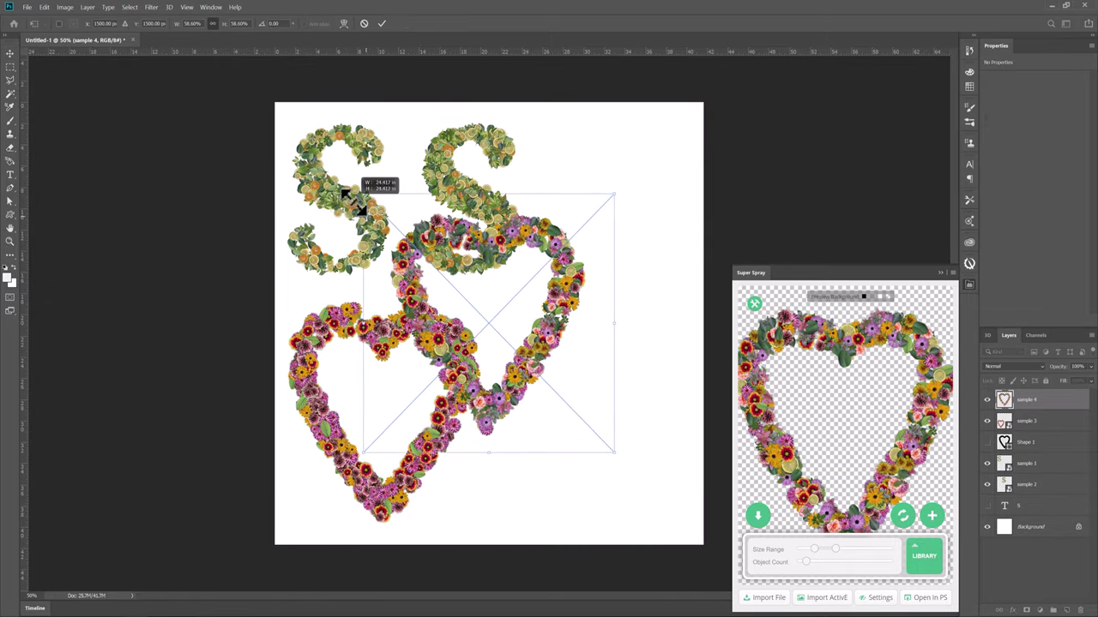
pyautogui.moveTo(473, 367); pyautogui.dragTo(576, 454)
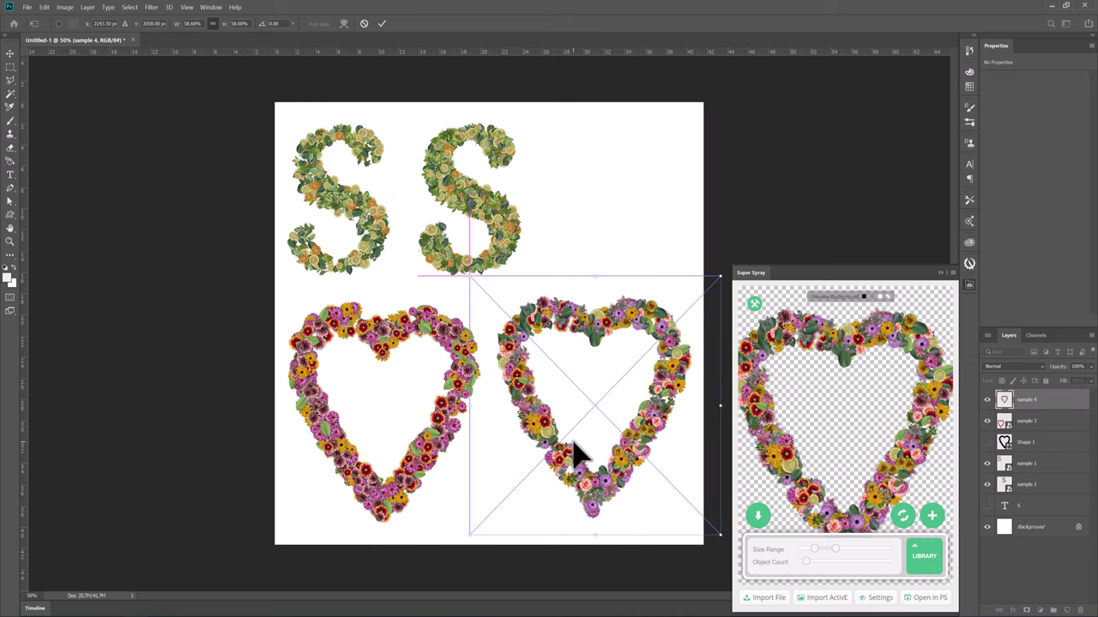
pyautogui.press('Return')
pyautogui.moveTo(522, 417); pyautogui.dragTo(476, 292)
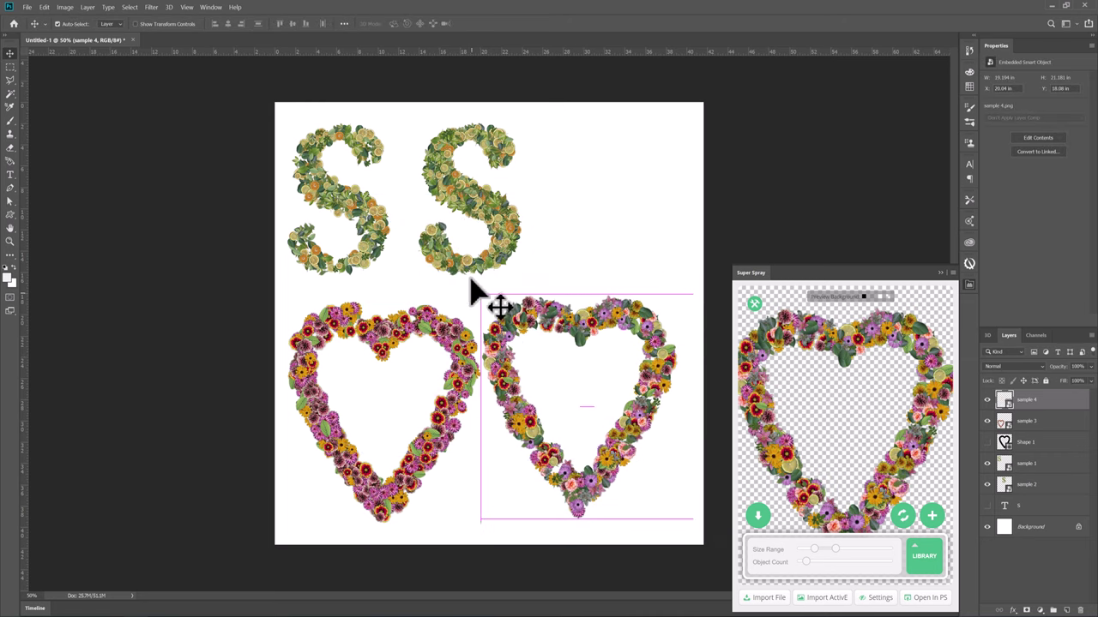
# Step: Scale both hearts down together and centre them below the S letters
pyautogui.keyDown('shift'); pyautogui.click(466, 369); pyautogui.keyUp('shift')
pyautogui.hotkey('ctrl', 't')
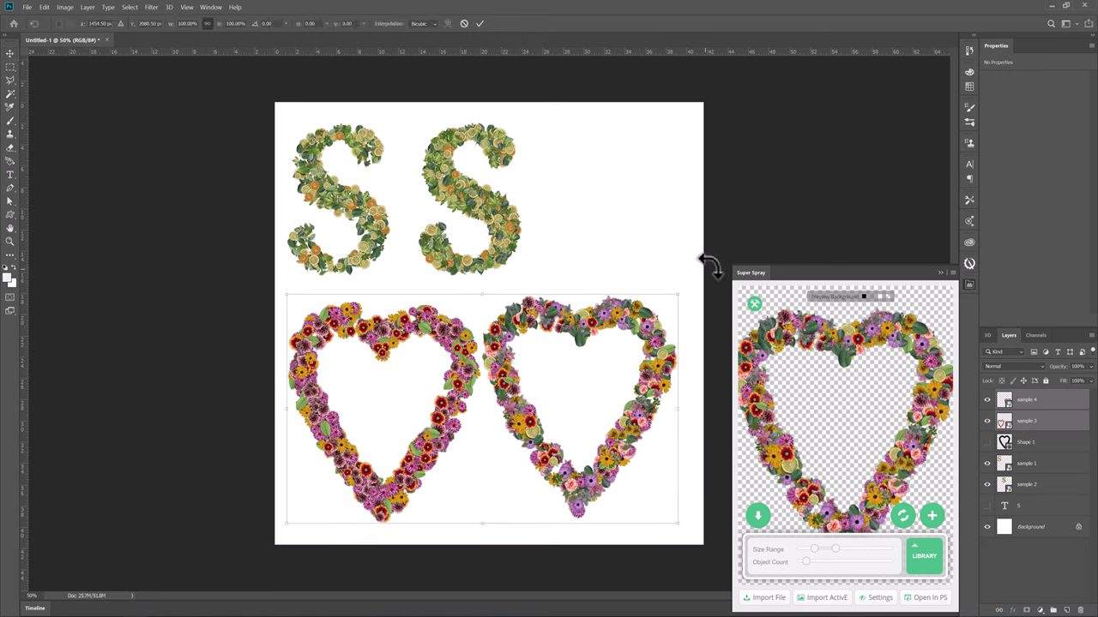
pyautogui.moveTo(682, 297); pyautogui.dragTo(636, 322)
pyautogui.moveTo(608, 392); pyautogui.dragTo(623, 397)
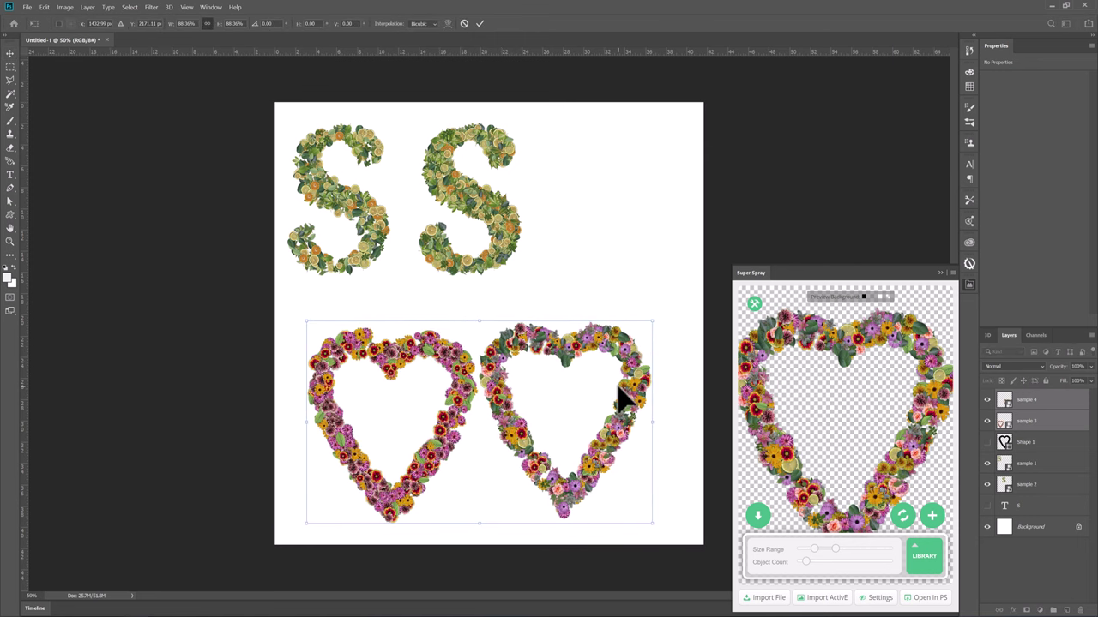